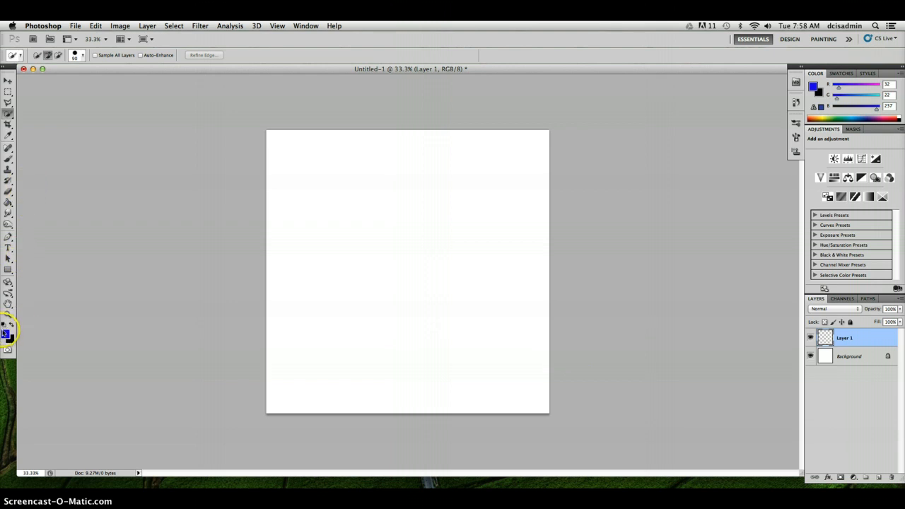
Activate the Brush tool for painting on the blank layer
click(20, 56)
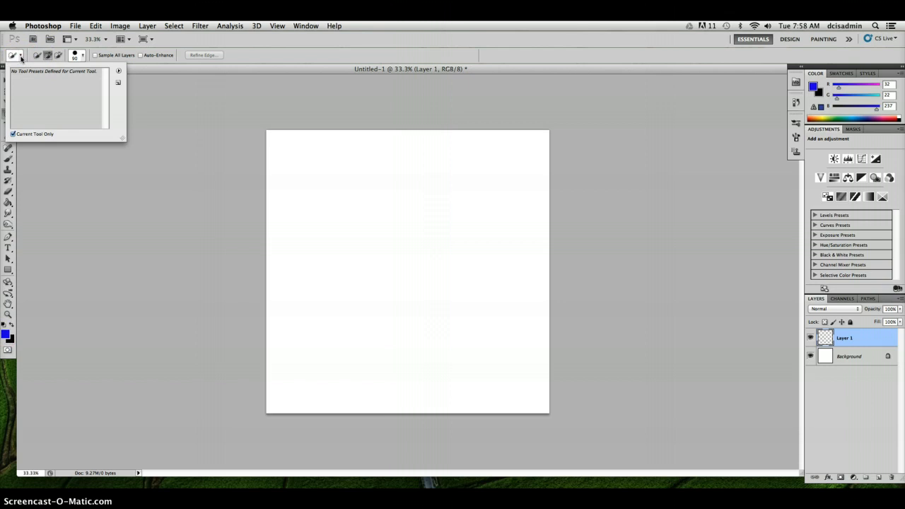
click(25, 190)
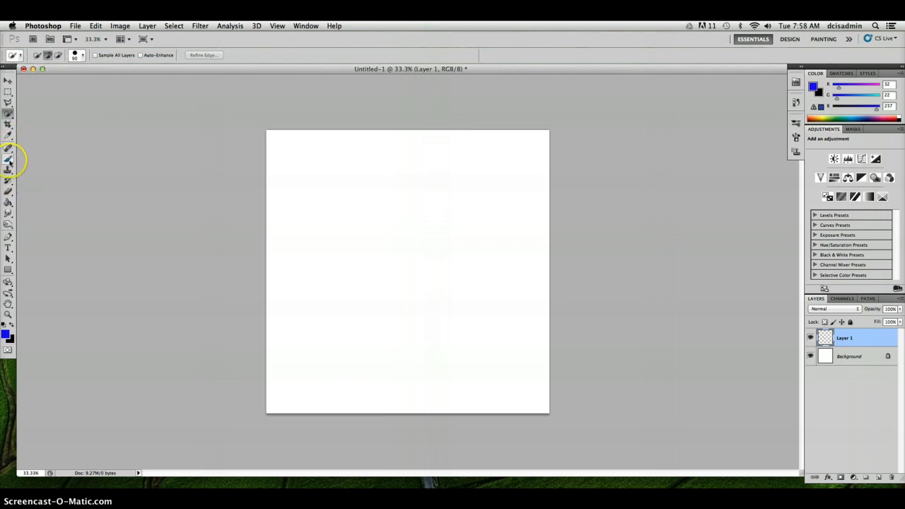
click(8, 160)
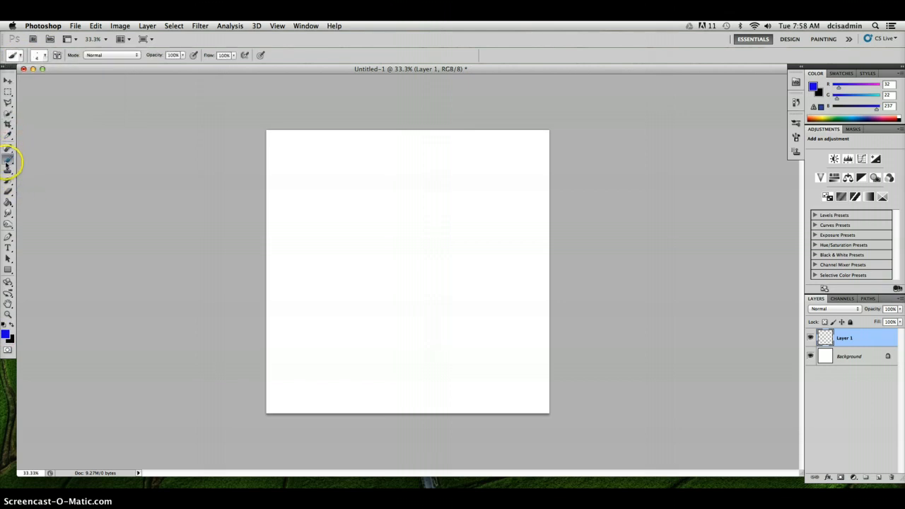
click(12, 165)
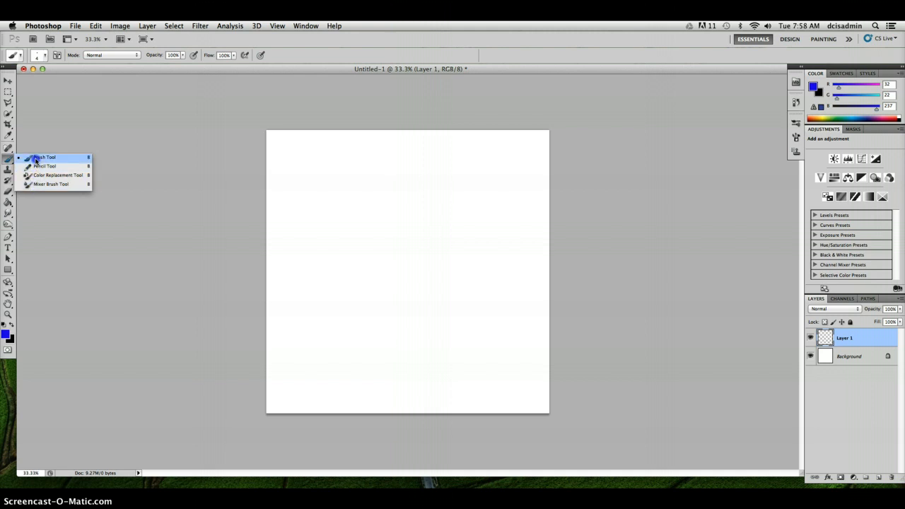
click(37, 160)
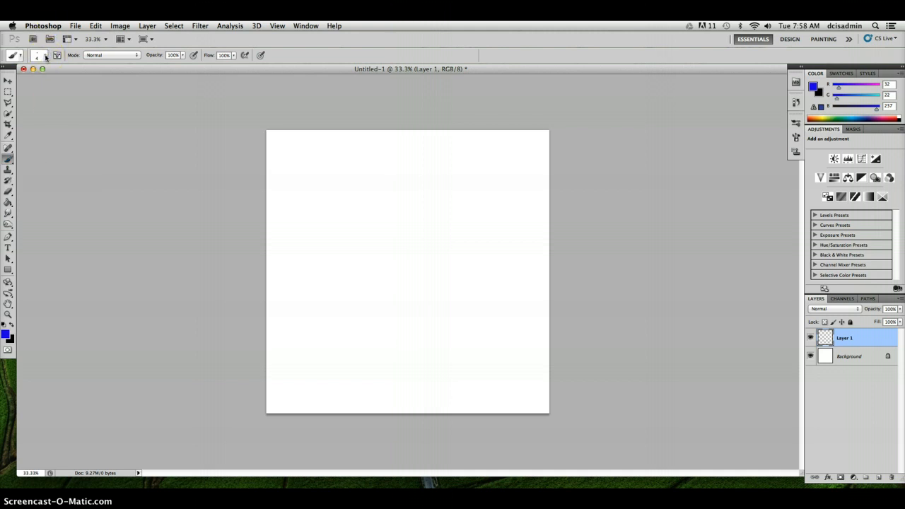
Lower the brush opacity to 59%
click(45, 56)
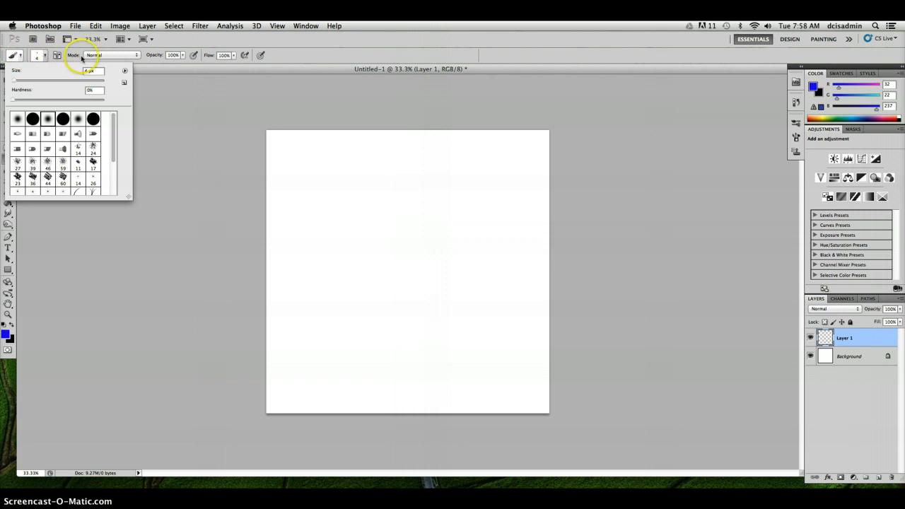
click(174, 55)
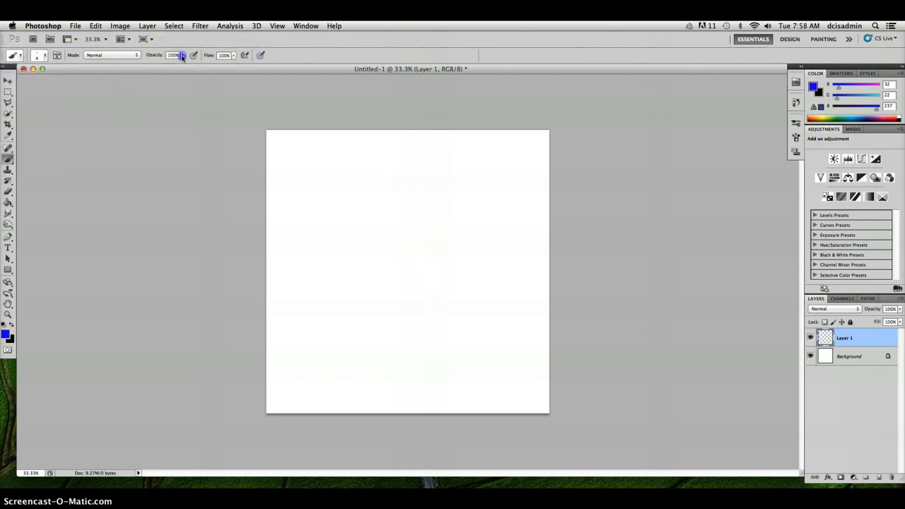
click(181, 56)
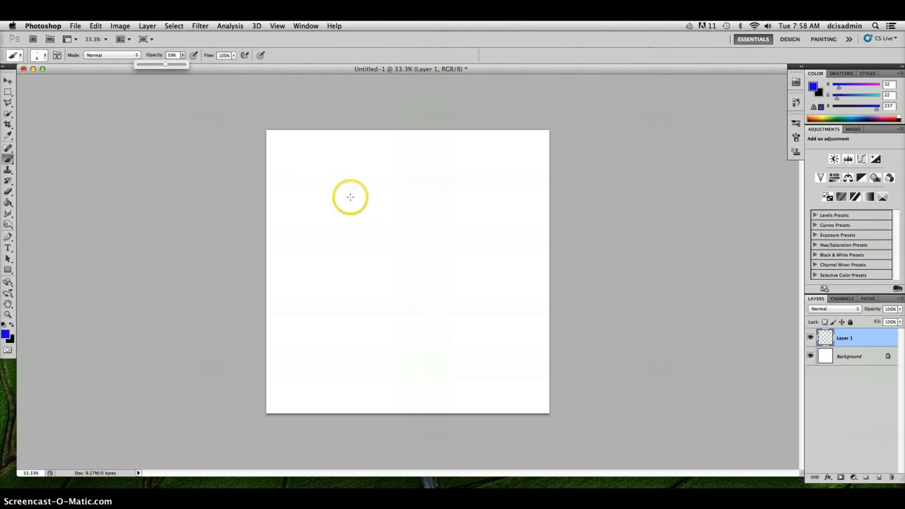
click(313, 203)
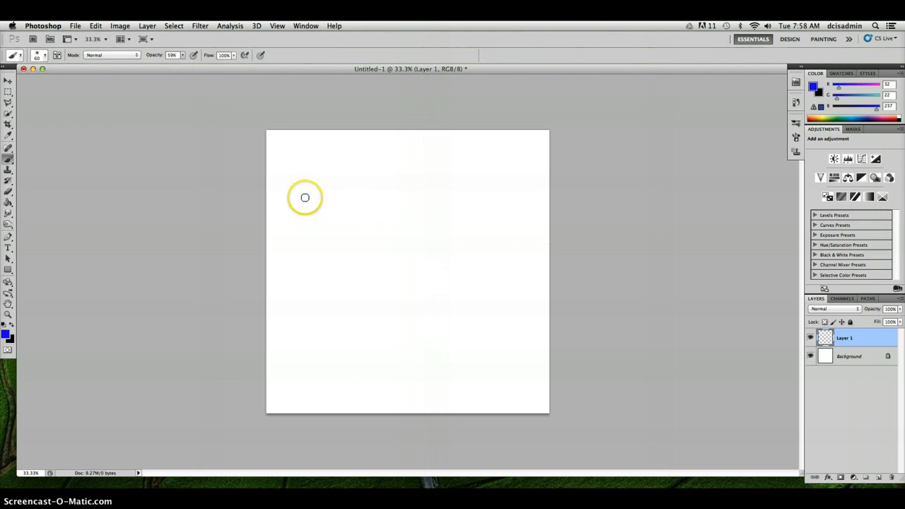
Paint a soft blue curved stroke in the upper-left part of the canvas and undo it
mouse_move(303, 195)
mouse_down()
mouse_move(356, 206)
mouse_move(374, 225)
mouse_up()
click(193, 54)
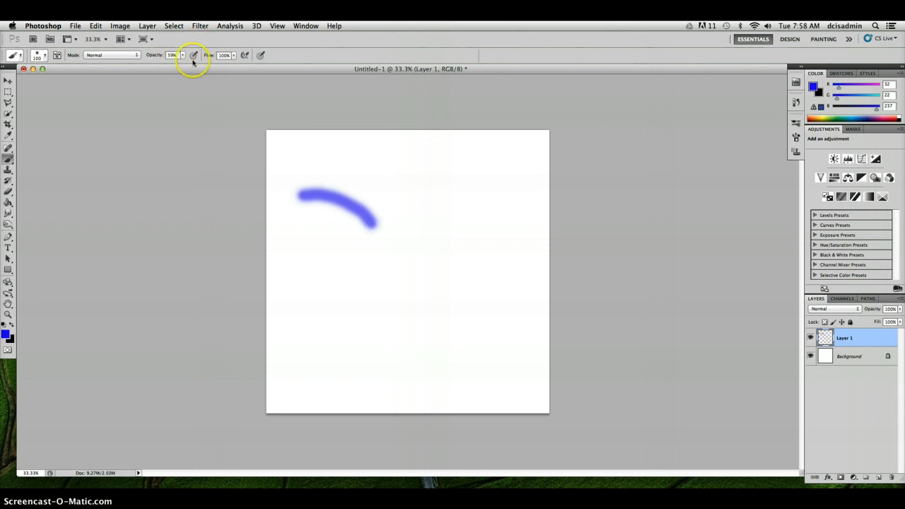
key(super+z)
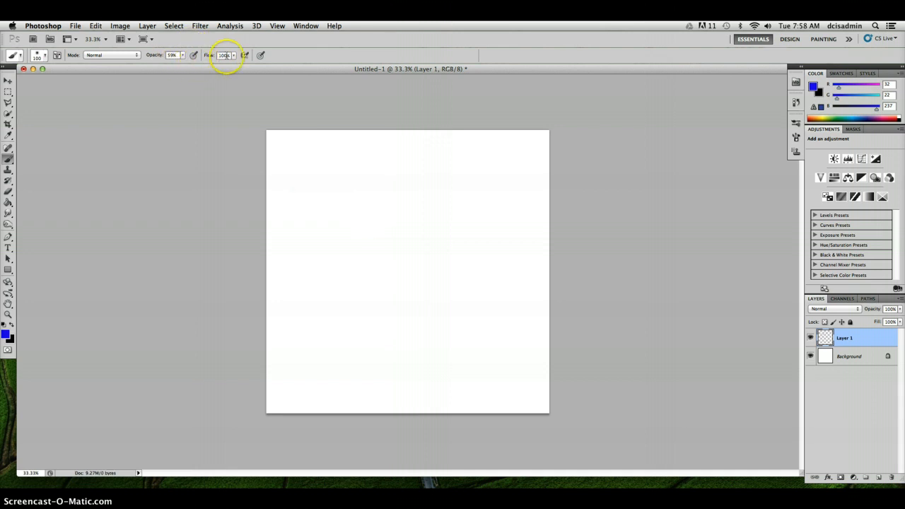
Set the brush flow to 71% and paint two soft curved strokes in the upper-left area of the canvas
click(234, 56)
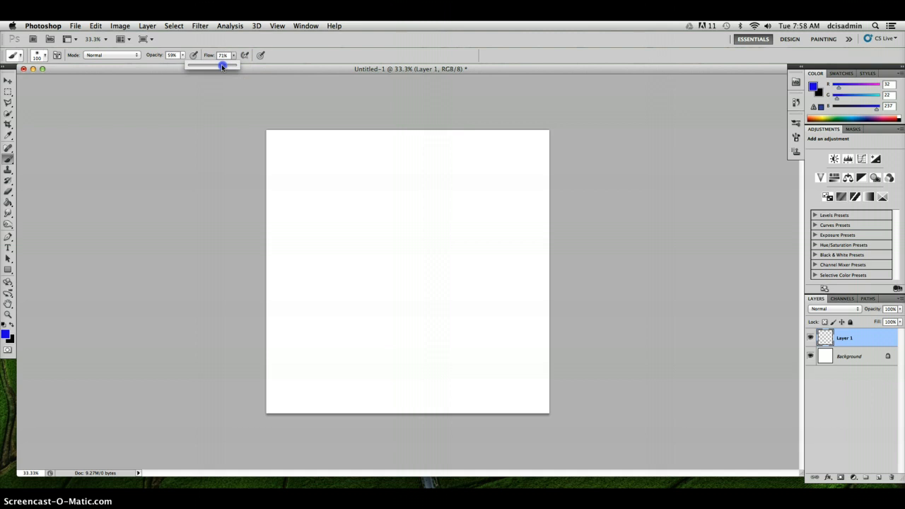
drag(311, 183, 361, 220)
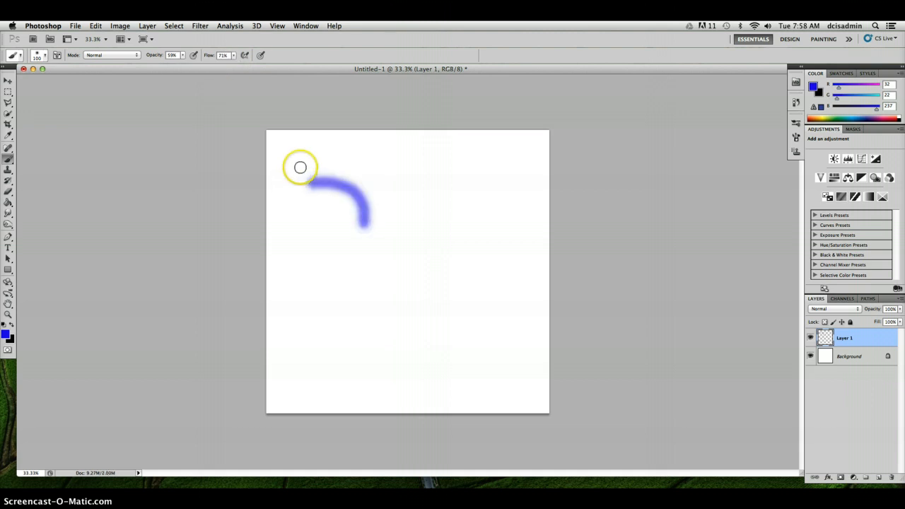
drag(300, 167, 386, 201)
Paint a curved stroke with brush opacity raised to 100%, and another to its right with flow also at 100%
click(182, 55)
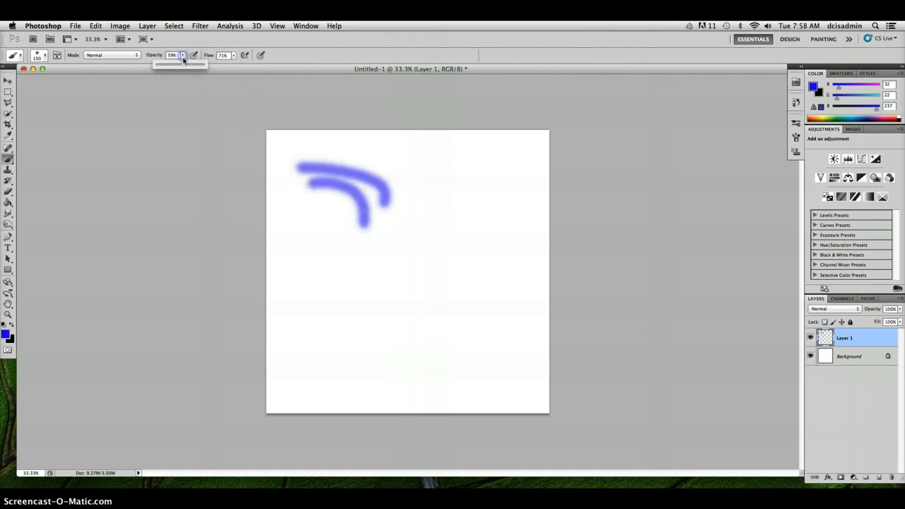
click(347, 196)
mouse_move(346, 156)
mouse_down()
mouse_move(391, 172)
mouse_move(404, 227)
mouse_up()
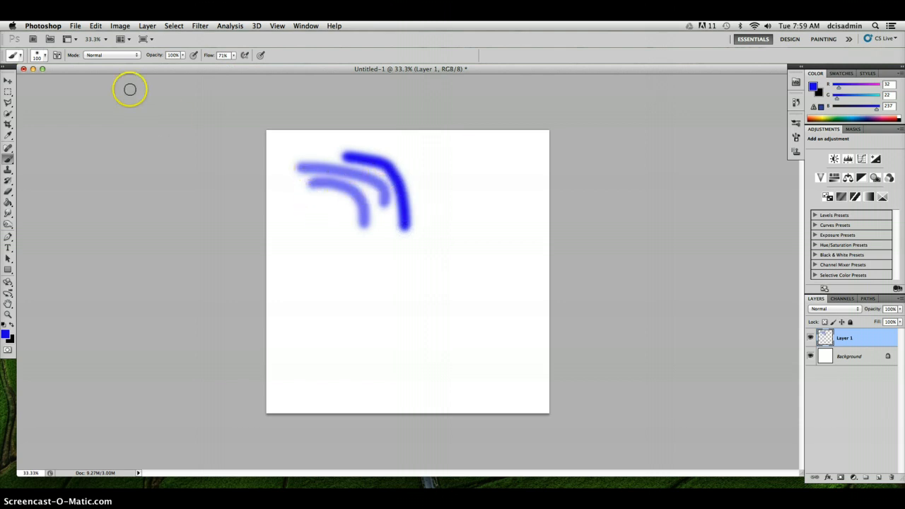
click(234, 56)
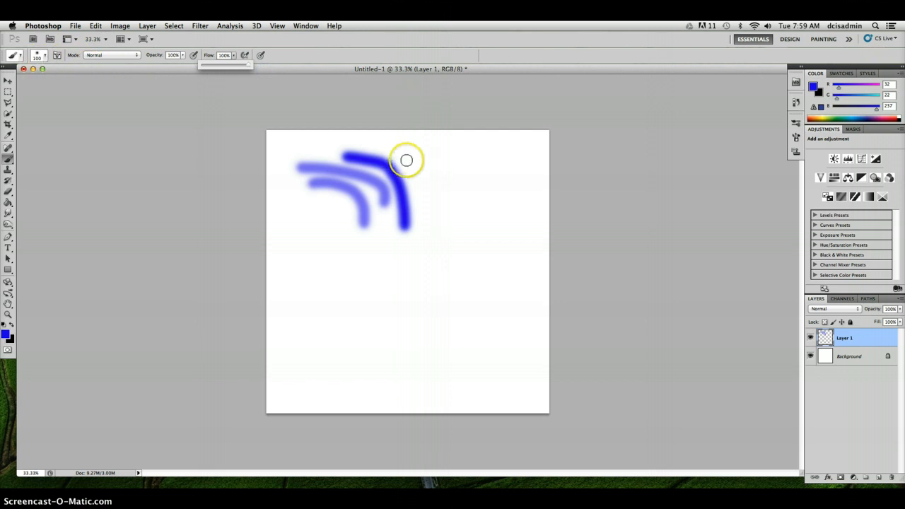
mouse_move(390, 148)
mouse_down()
mouse_move(439, 168)
mouse_move(455, 215)
mouse_up()
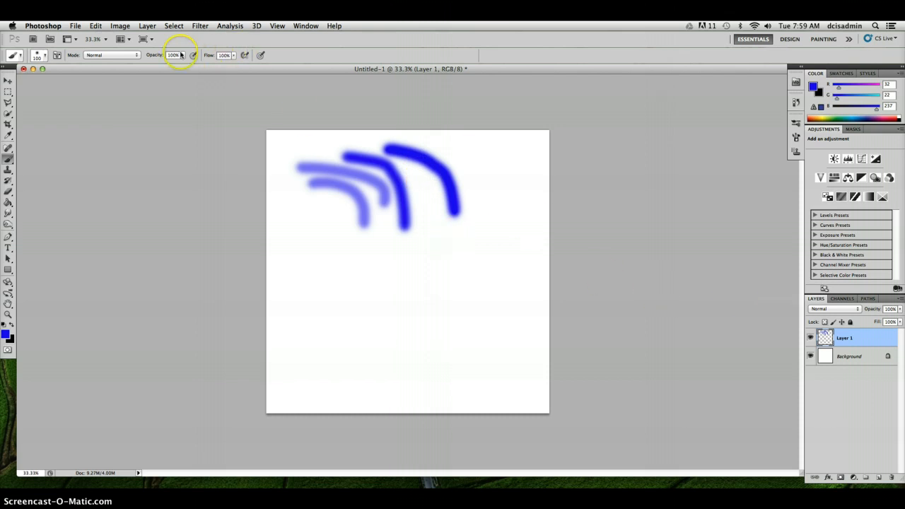
Paint one curved stroke in Dissolve mode and another in Overlay mode below the first strokes at the canvas's left
click(136, 57)
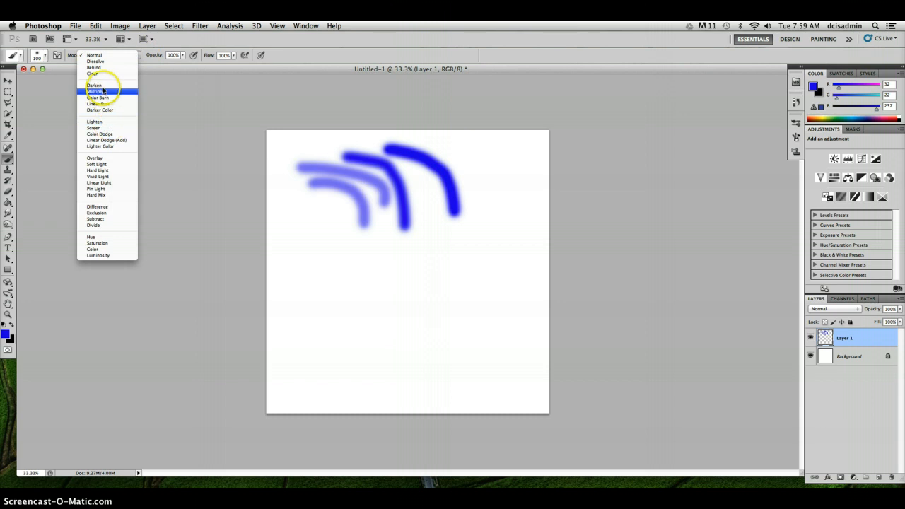
click(95, 61)
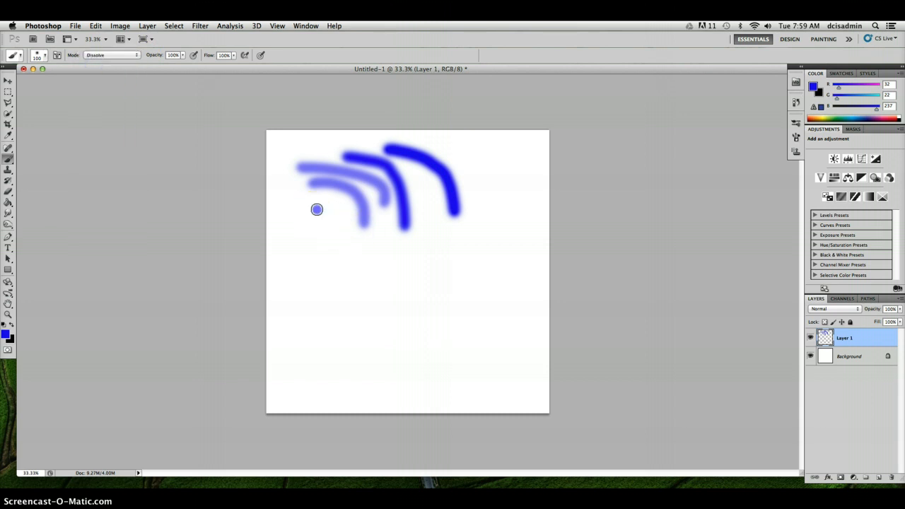
drag(310, 209, 343, 256)
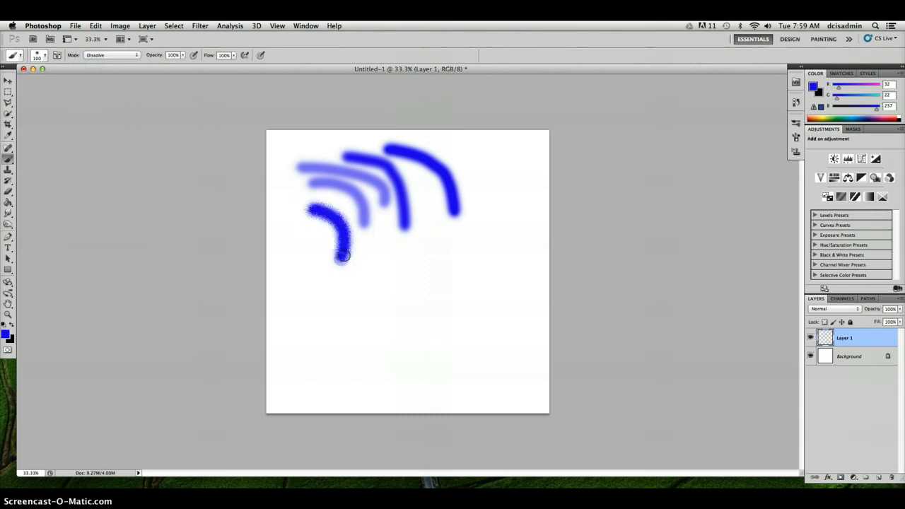
click(103, 56)
click(104, 150)
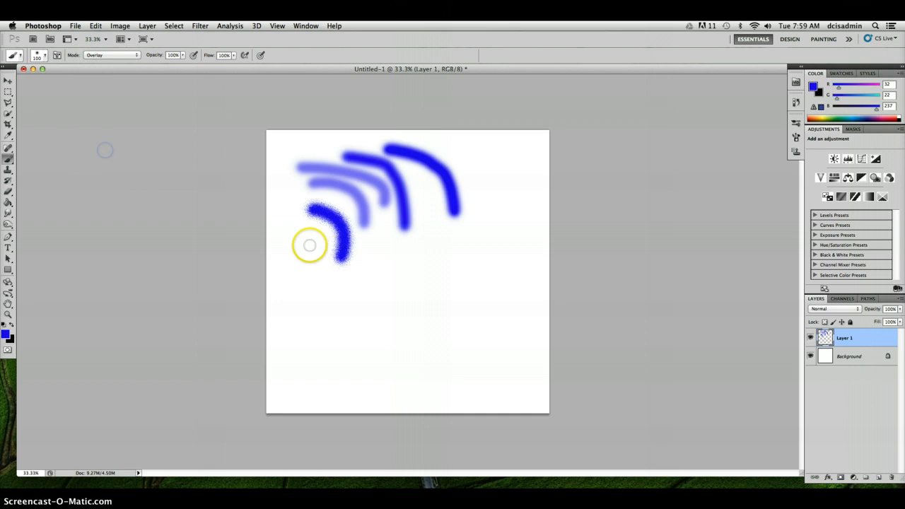
mouse_move(283, 235)
mouse_down()
mouse_move(306, 259)
mouse_move(303, 308)
mouse_up()
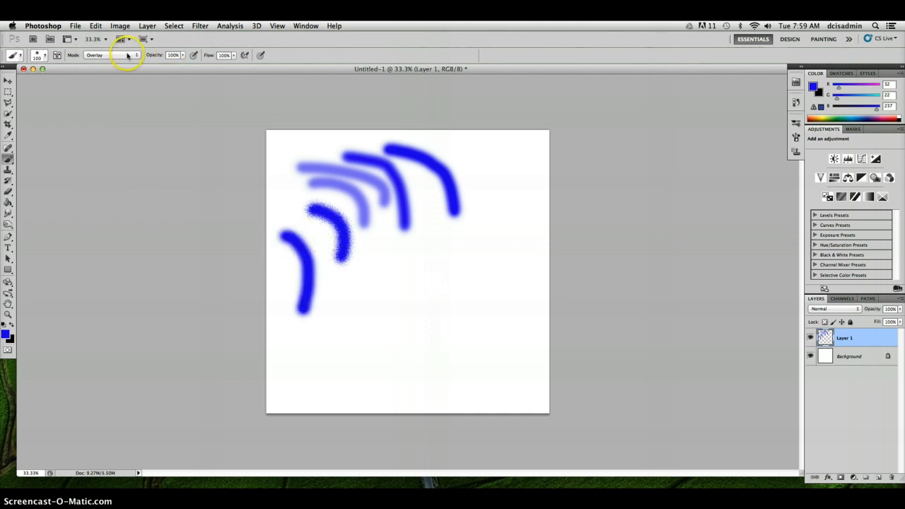
Return the brush mode to Normal and choose a hard round brush tip with 100% hardness
drag(131, 59, 102, 30)
click(45, 57)
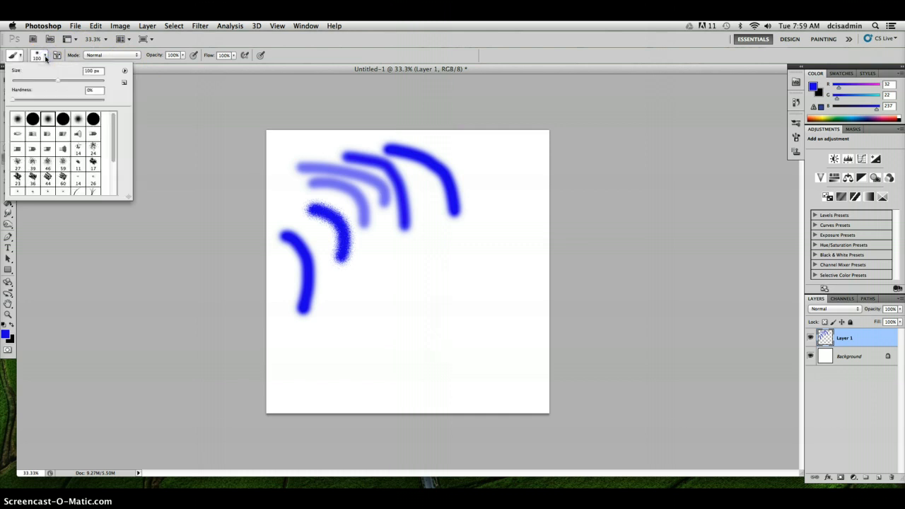
click(33, 119)
click(112, 125)
mouse_move(113, 130)
mouse_down()
mouse_move(113, 160)
mouse_move(113, 123)
mouse_up()
click(46, 119)
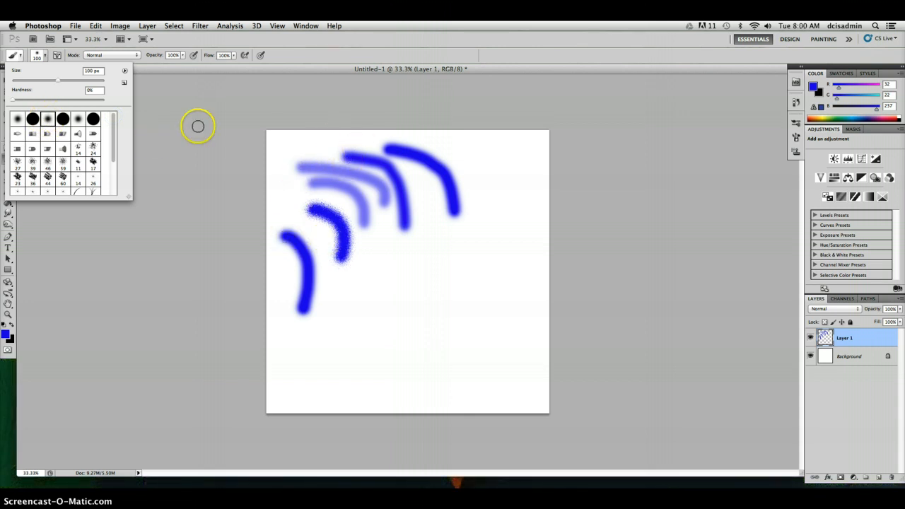
click(63, 119)
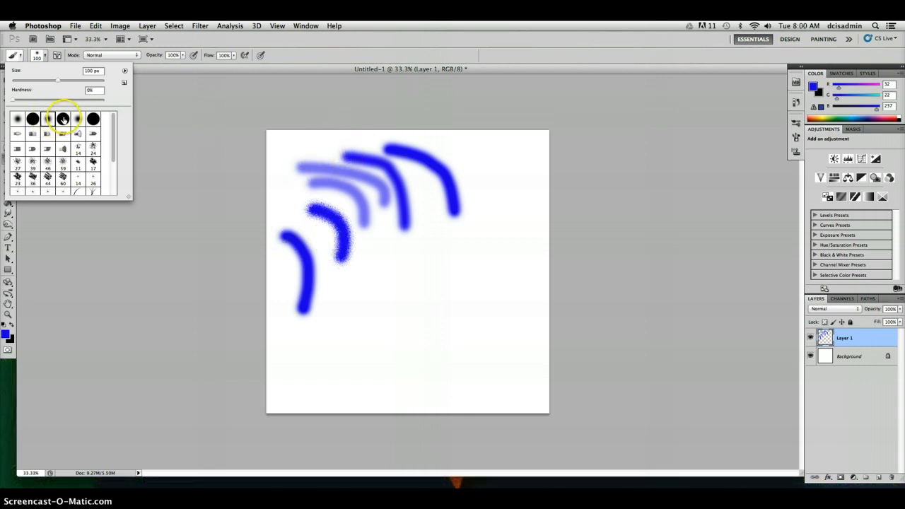
click(112, 124)
drag(112, 125, 115, 117)
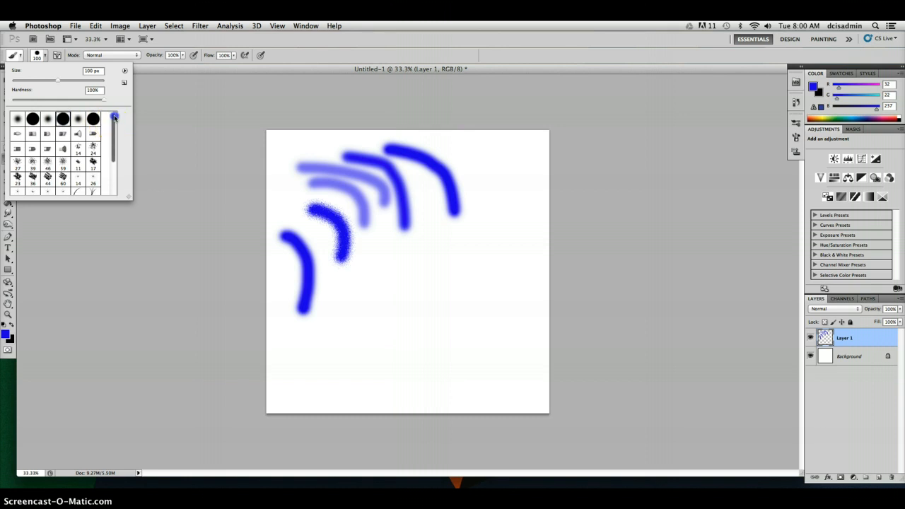
Paint several separate hard-edged blue dots around the rightmost curved stroke
click(425, 197)
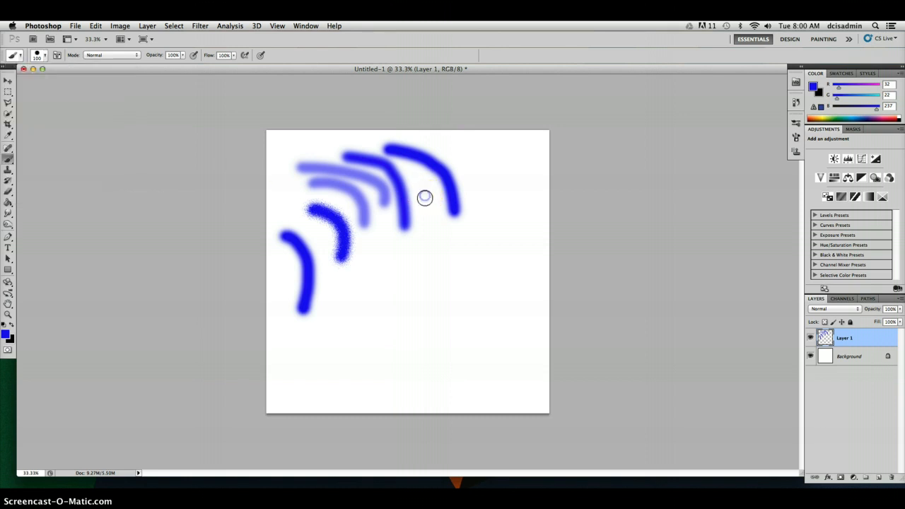
click(474, 193)
click(410, 235)
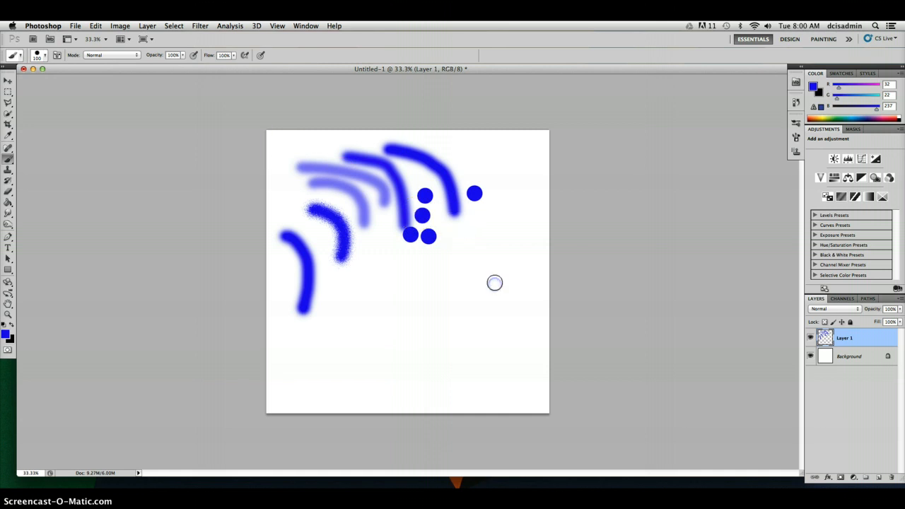
Paint a hard-edged curve among the dots and a straight, slightly rising line across the lower canvas
drag(422, 216, 495, 285)
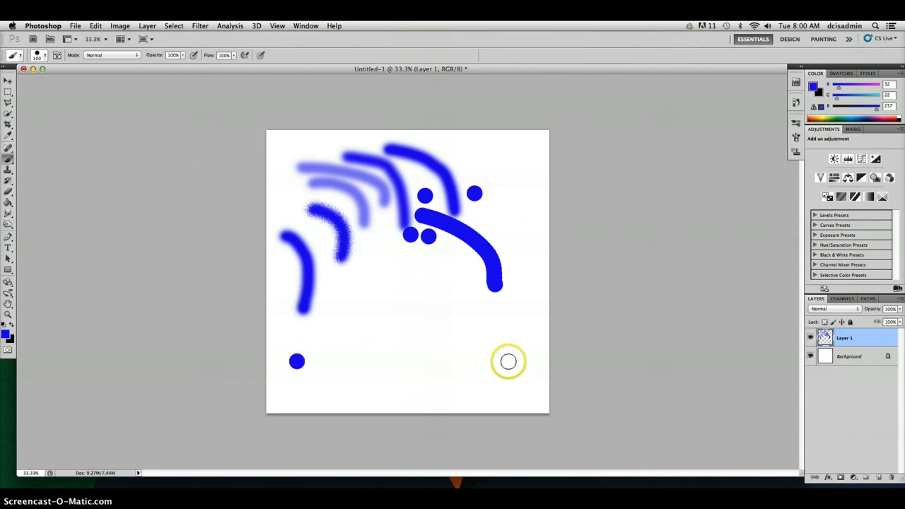
shift+click(515, 322)
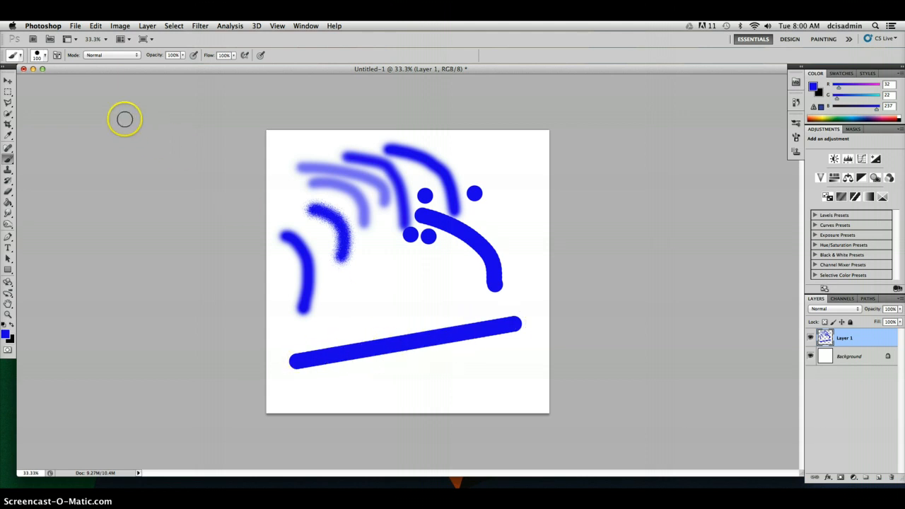
Set the brush tip spacing to 1% and paint a second straight line beneath the first one
click(58, 56)
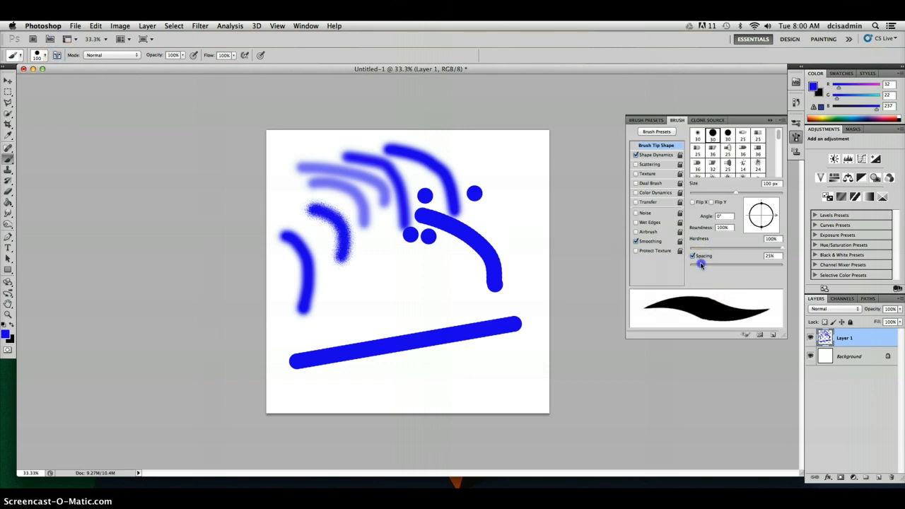
drag(691, 265, 687, 265)
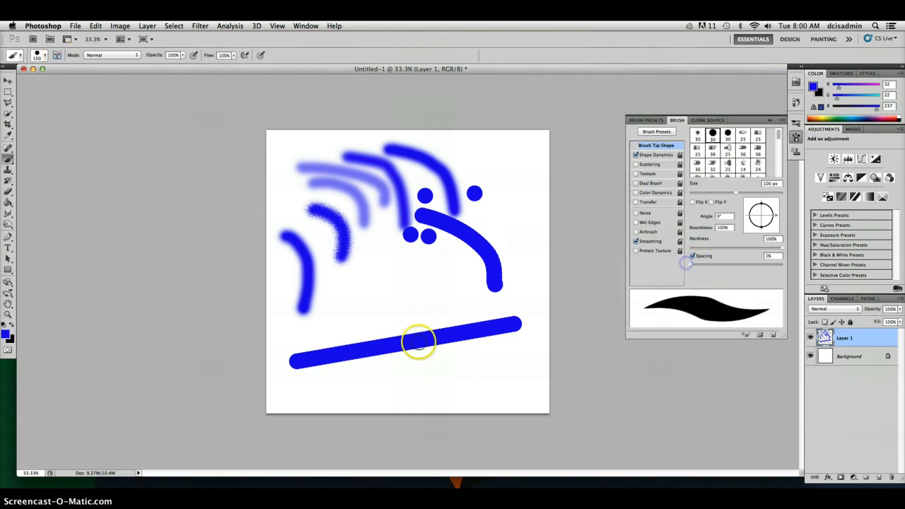
click(299, 386)
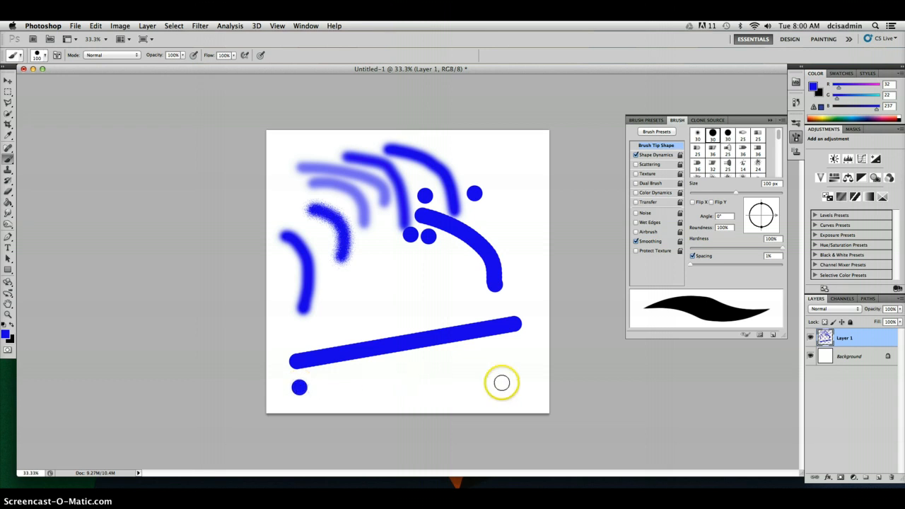
shift+click(524, 371)
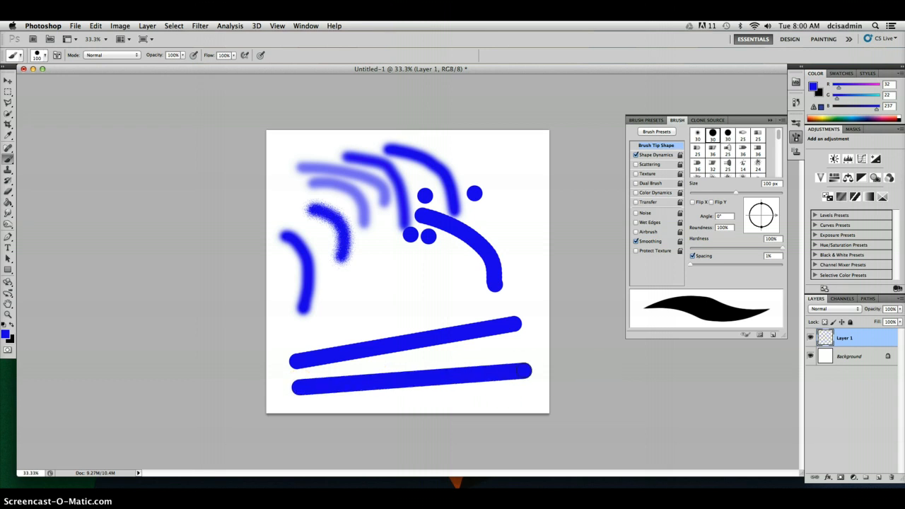
drag(309, 382, 372, 382)
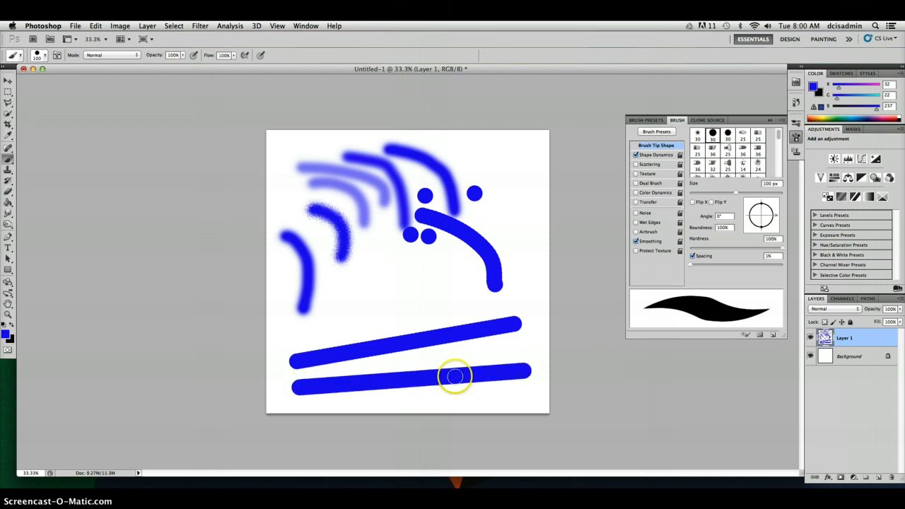
Set the brush tip spacing to 137% and paint a straight, slightly rising dotted line above the two solid lines
drag(710, 267, 745, 266)
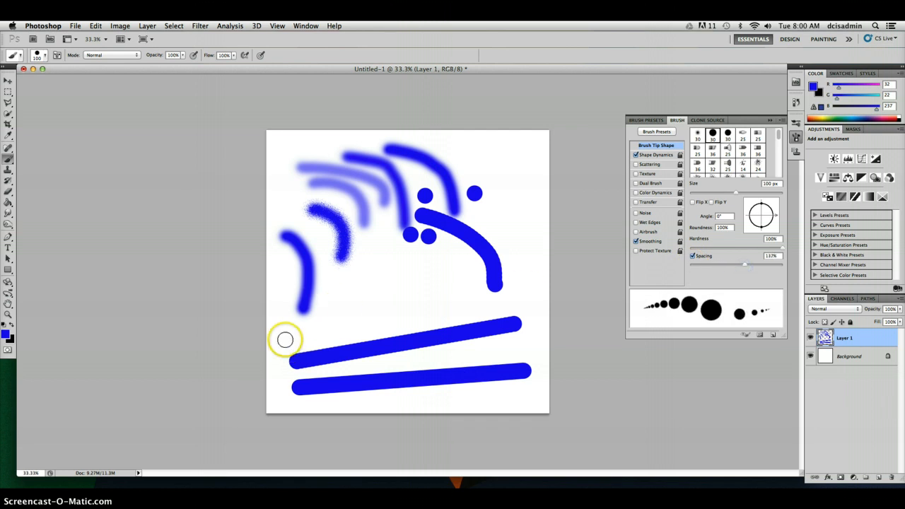
click(286, 340)
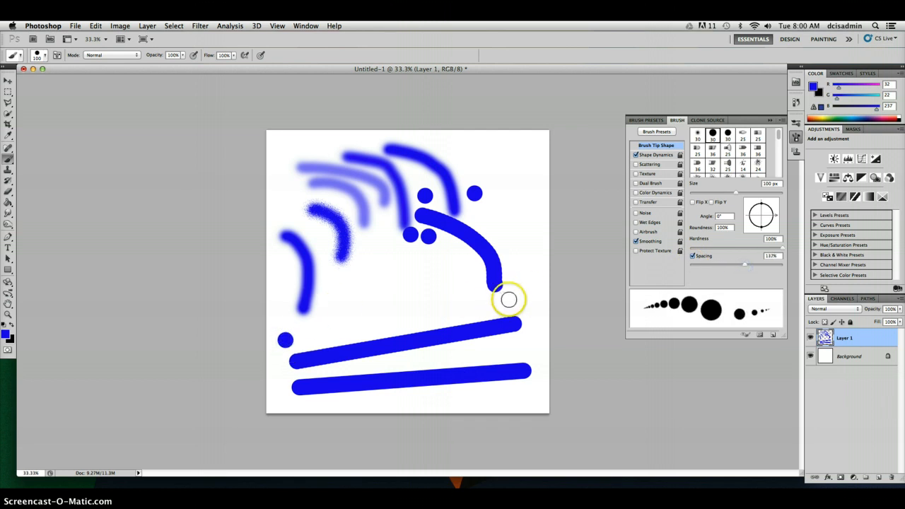
shift+click(509, 300)
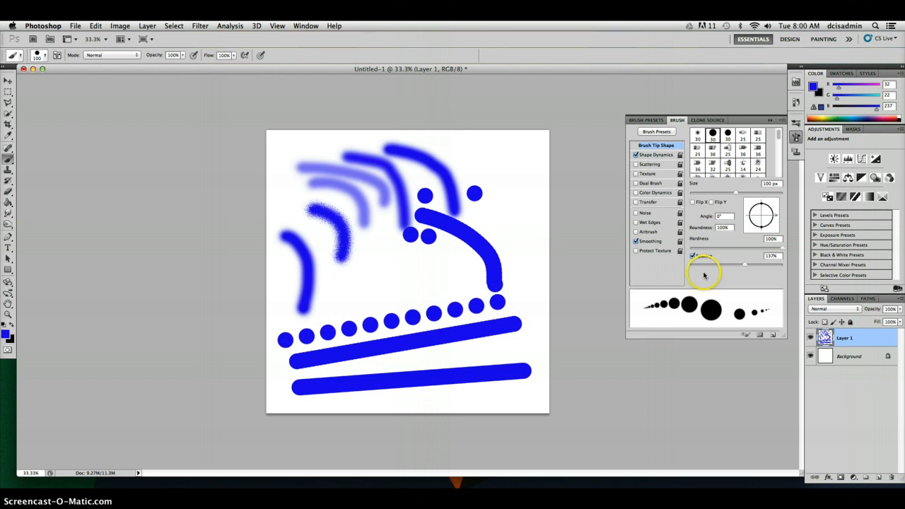
Paint a wavy dotted stroke with spacing set to 161% and another with 102% above the straight dotted line
mouse_move(746, 266)
mouse_down()
mouse_move(763, 263)
mouse_move(722, 264)
mouse_move(752, 265)
mouse_up()
mouse_move(311, 284)
mouse_down()
mouse_move(402, 285)
mouse_move(464, 266)
mouse_up()
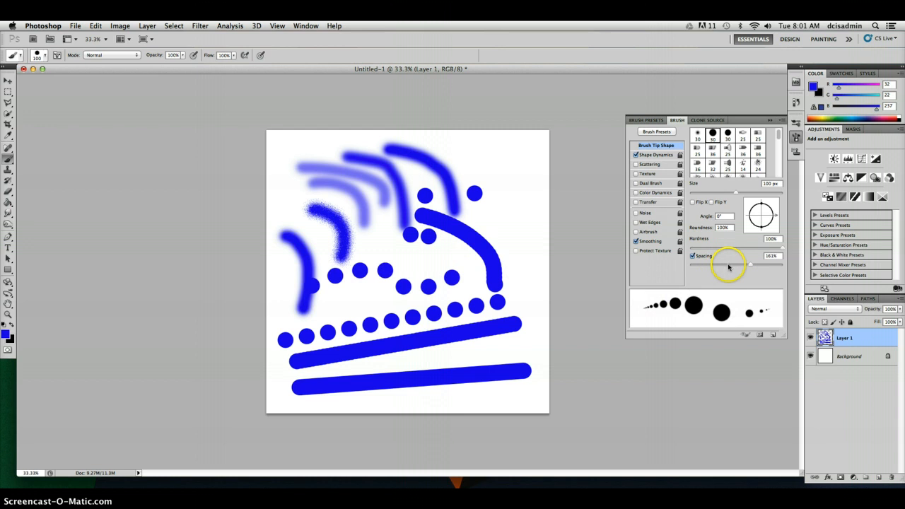
drag(741, 266, 736, 266)
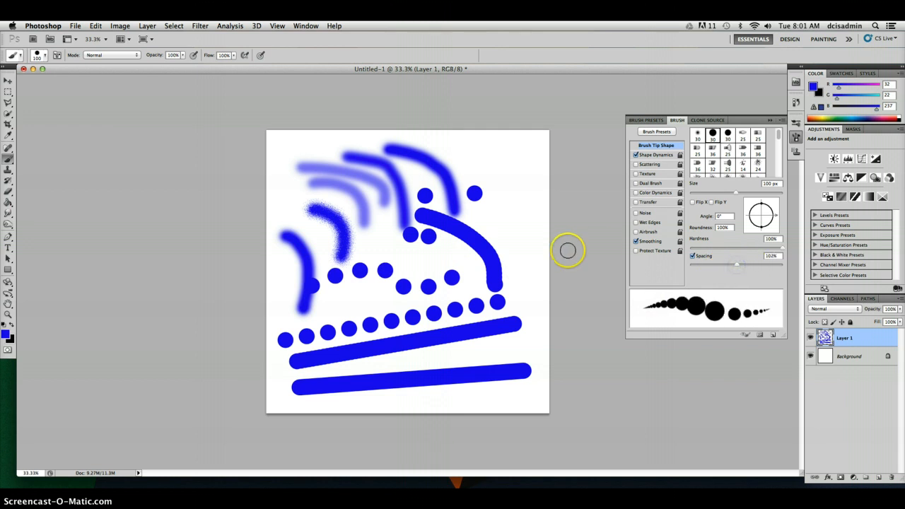
mouse_move(327, 307)
mouse_down()
mouse_move(412, 261)
mouse_move(431, 263)
mouse_up()
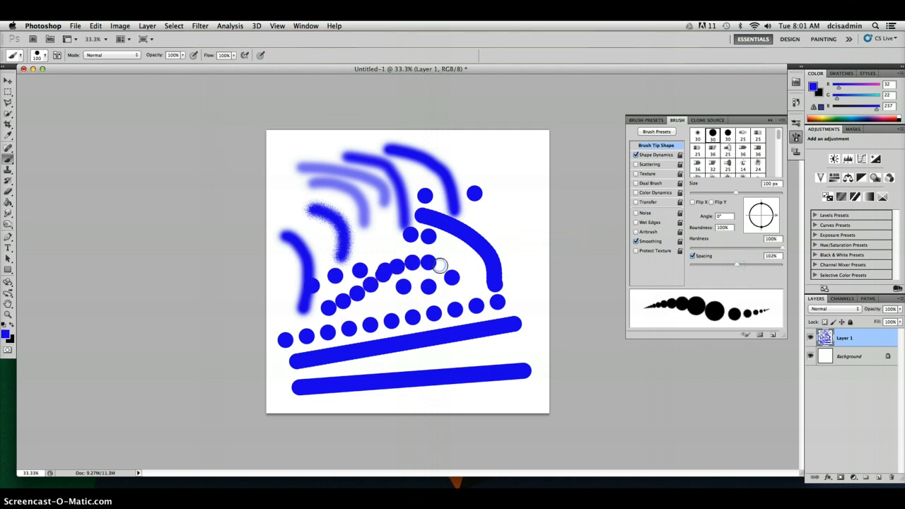
Choose the 46 px spatter brush and paint strokes across the upper canvas, adding a dotted one with spacing set to 75%
click(46, 57)
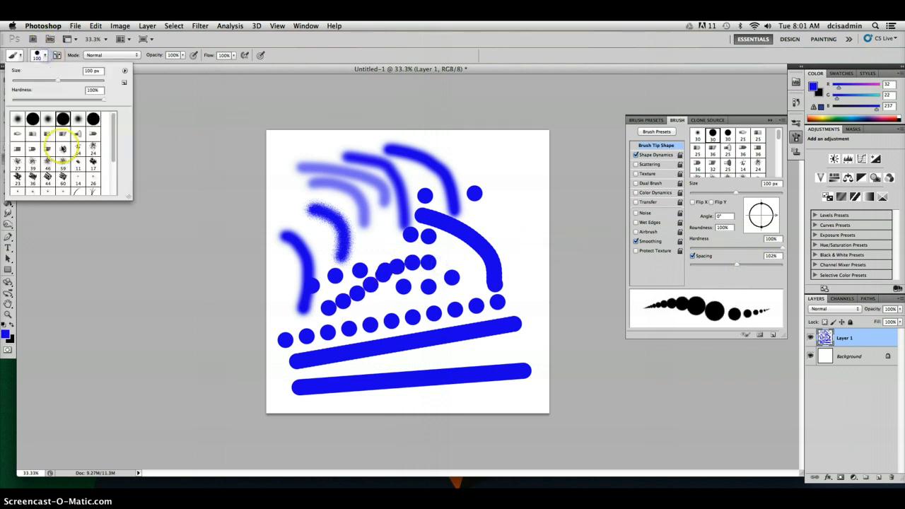
click(47, 163)
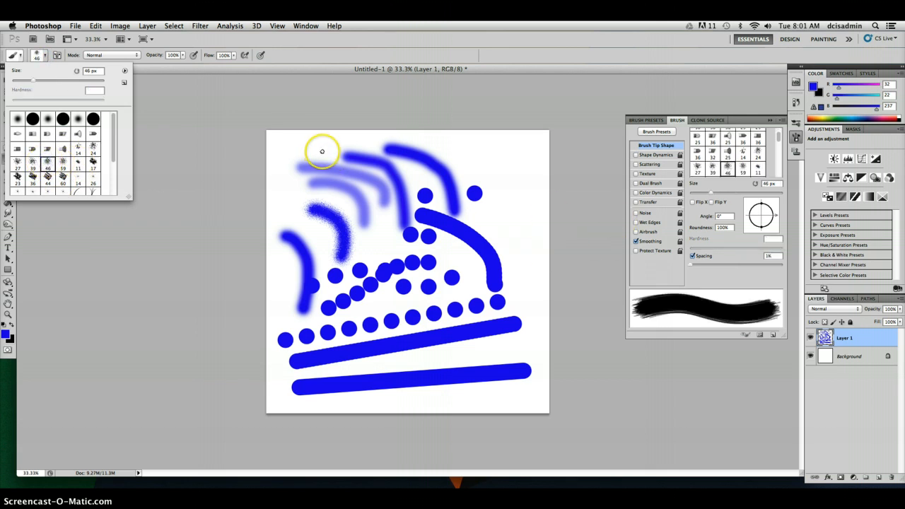
mouse_move(301, 148)
mouse_down()
mouse_move(451, 157)
mouse_move(496, 173)
mouse_move(523, 215)
mouse_up()
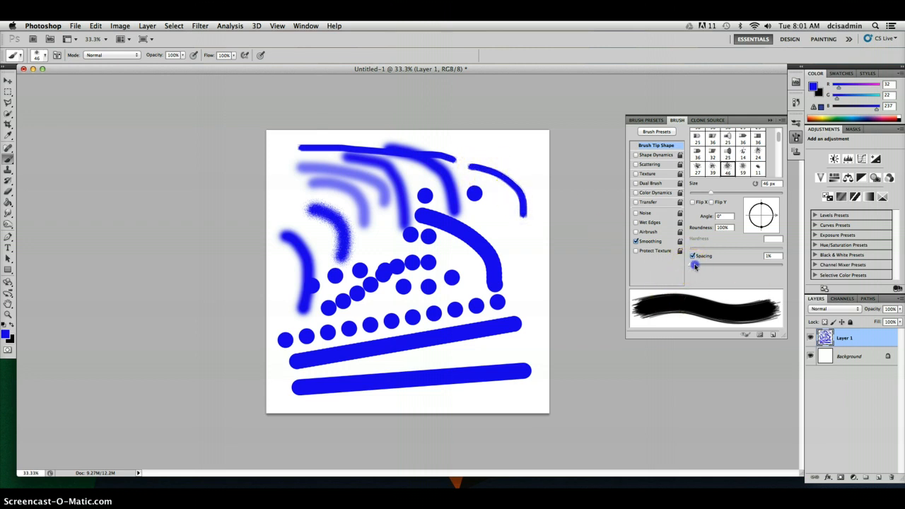
drag(716, 270, 724, 269)
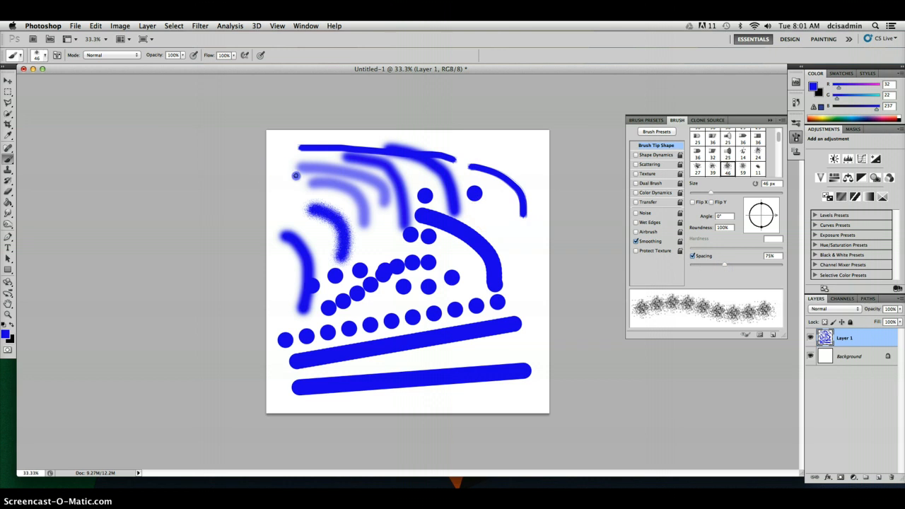
drag(360, 228, 386, 241)
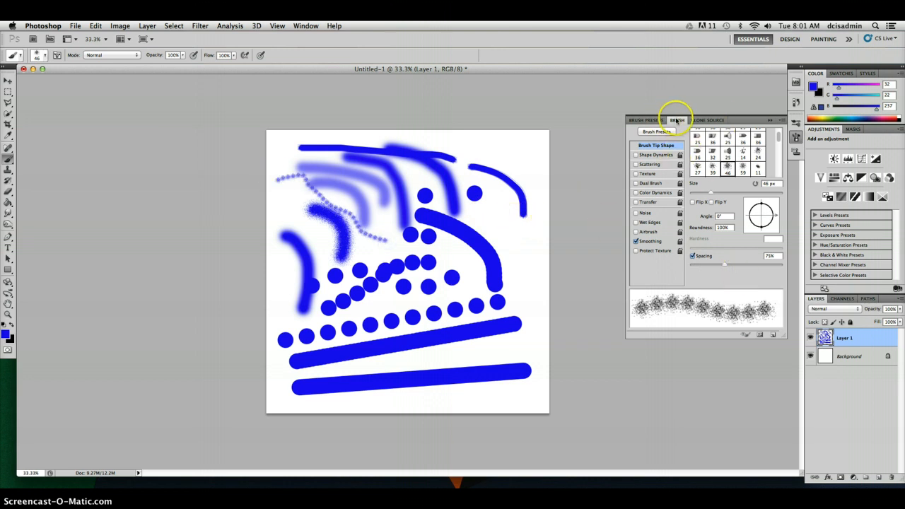
Toggle the brush settings display off and on several times, leaving it shown
click(56, 56)
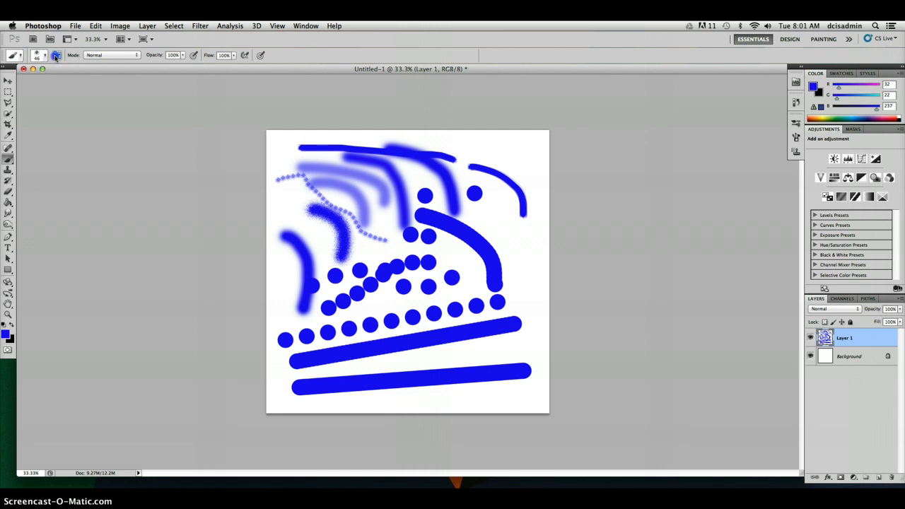
click(57, 56)
click(57, 56)
click(57, 56)
click(57, 56)
click(56, 56)
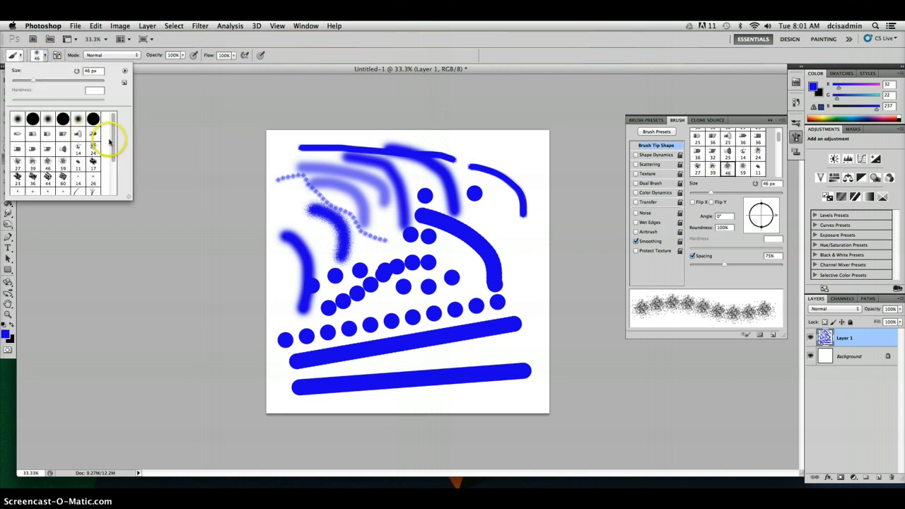
Choose the 134 px grass brush and paint a patch of grass beside the hard-edged curve
click(92, 191)
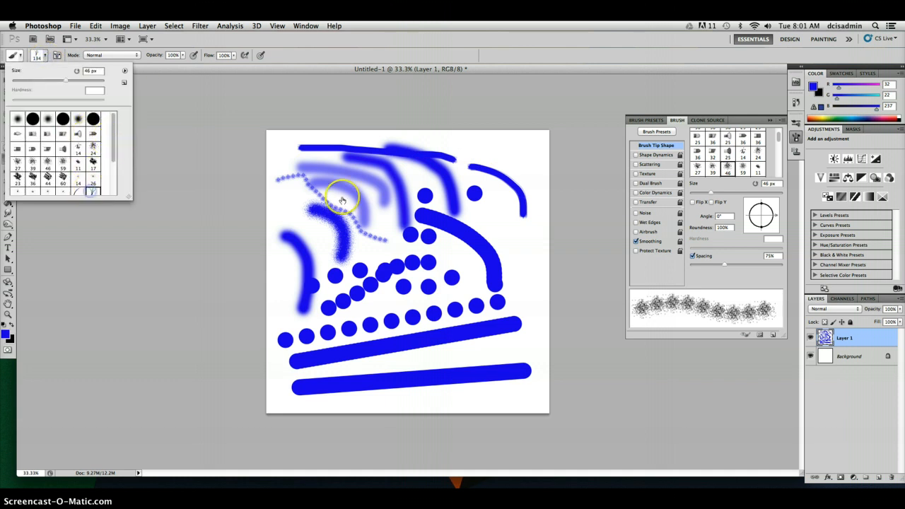
click(522, 238)
mouse_move(478, 229)
mouse_down()
mouse_move(514, 212)
mouse_move(493, 212)
mouse_move(519, 226)
mouse_up()
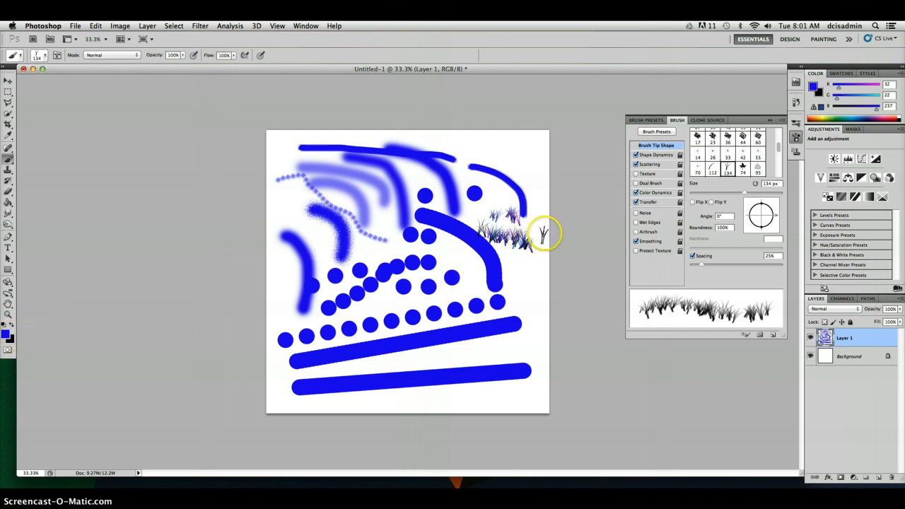
drag(527, 225, 499, 227)
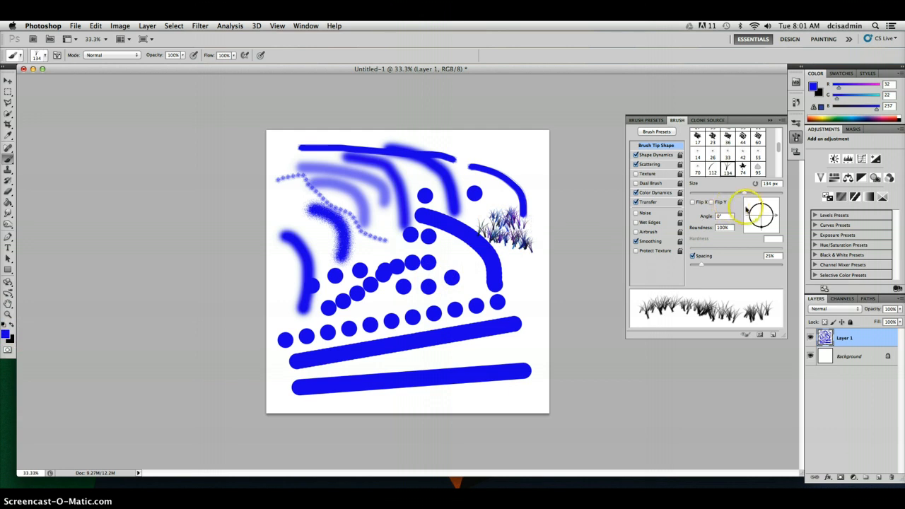
Paint additional grass around the patch with the brush angle set to 33° and again with 7°
drag(773, 215, 770, 212)
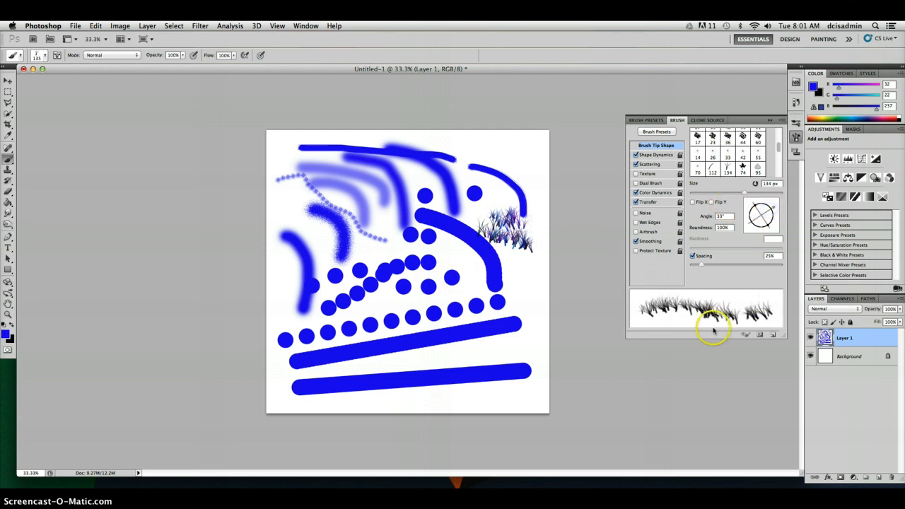
drag(490, 213, 497, 217)
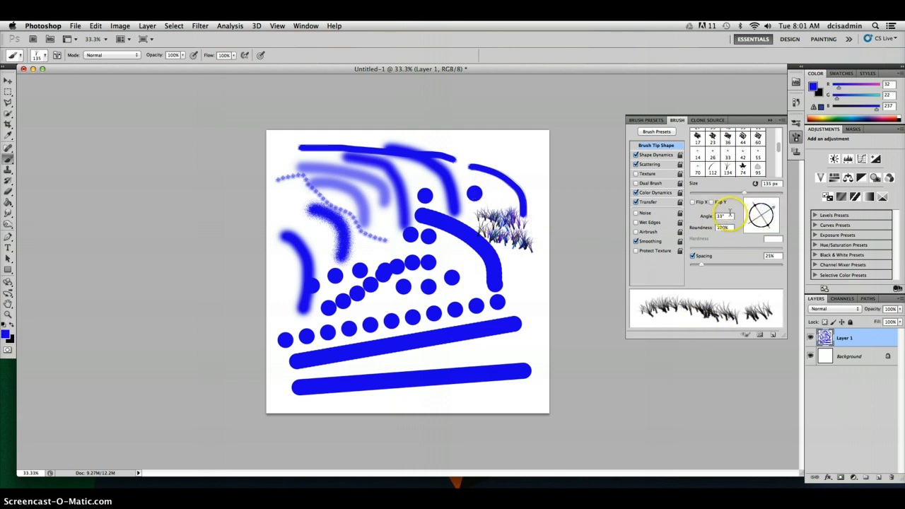
mouse_move(771, 207)
mouse_down()
mouse_move(773, 221)
mouse_move(774, 213)
mouse_up()
click(542, 226)
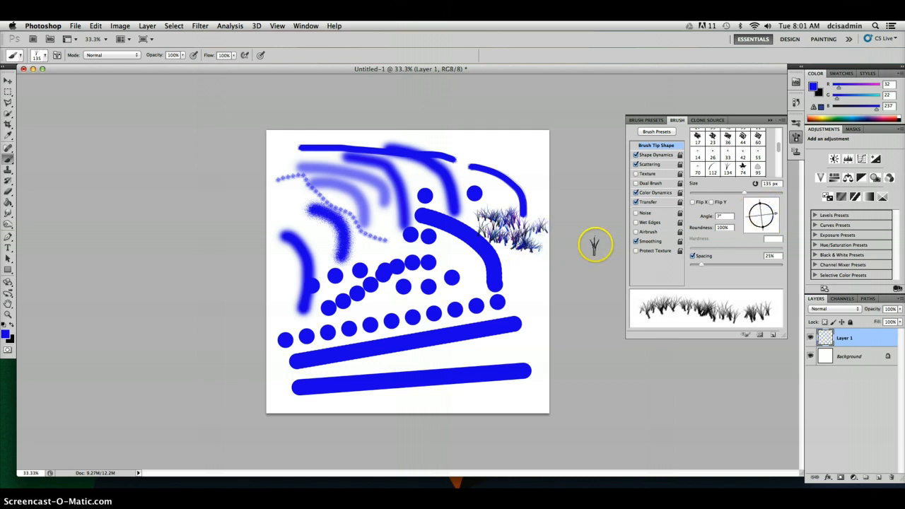
Set the grass brush spacing to 122%, paint sparse tufts below the patch, and reduce the spacing to 38%
drag(700, 265, 742, 264)
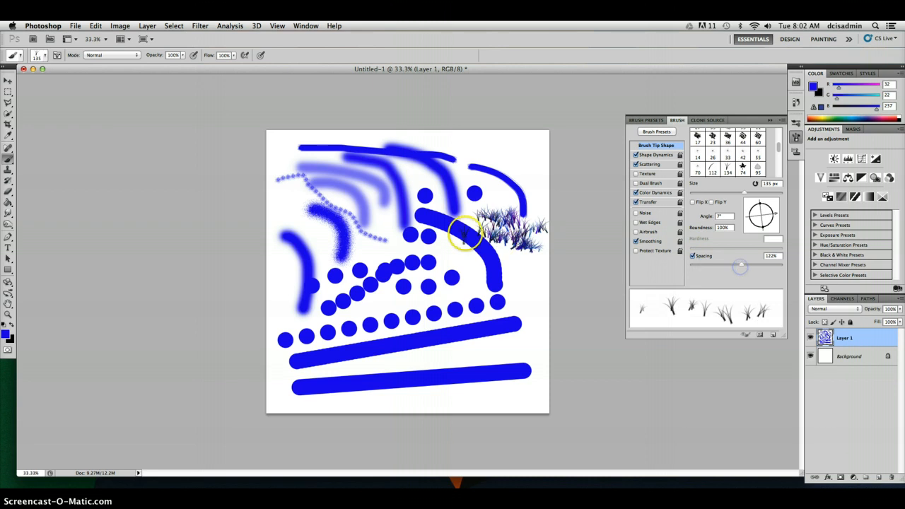
click(535, 278)
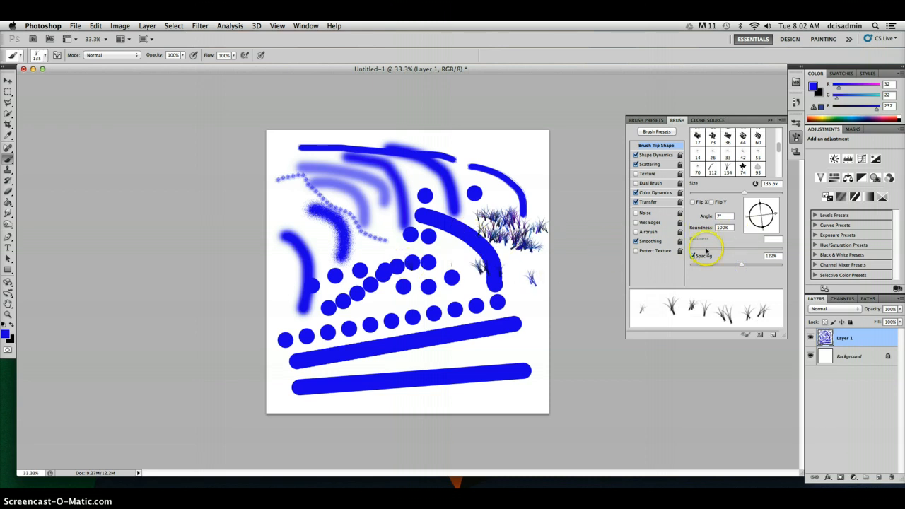
drag(731, 265, 708, 267)
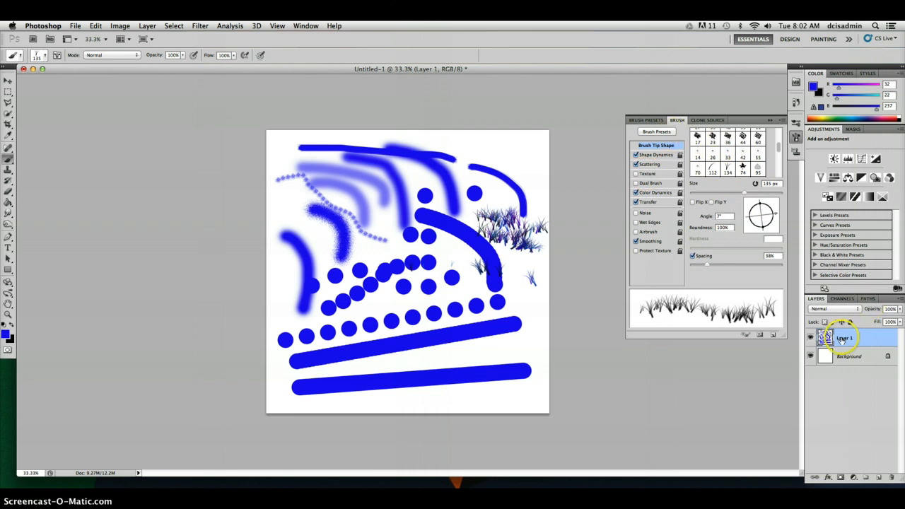
Delete Layer 1 with all its sample strokes
mouse_move(864, 354)
mouse_down()
mouse_move(833, 407)
mouse_move(832, 445)
mouse_move(892, 478)
mouse_up()
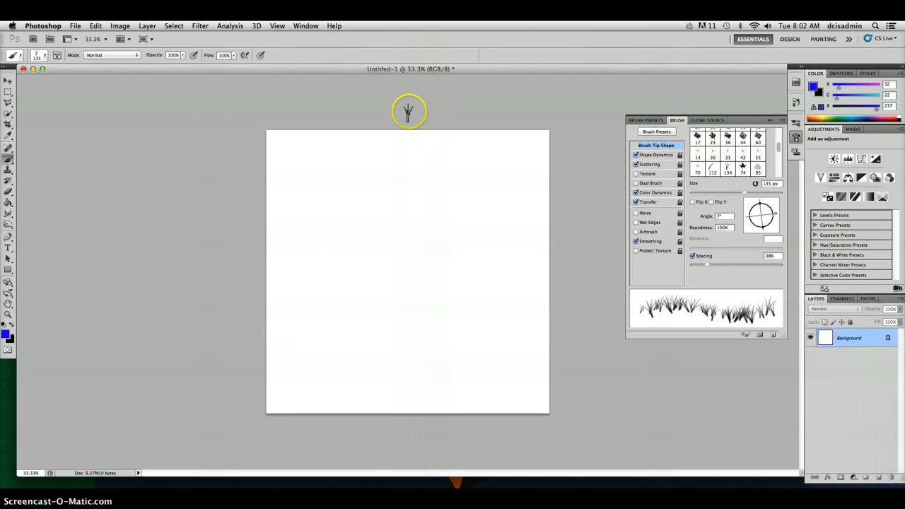
Review the Brush tool's options: available tips, brush settings, blending modes, opacity and flow
click(42, 58)
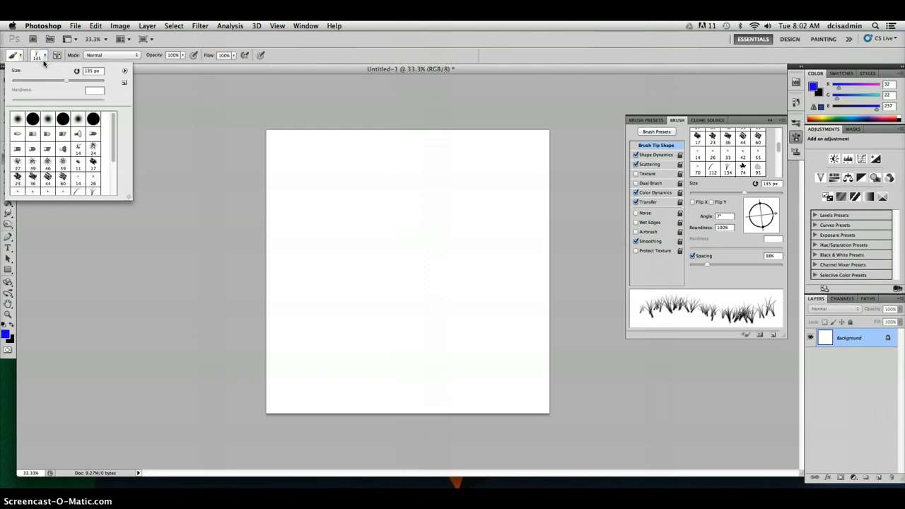
scroll(107, 158, down, 3)
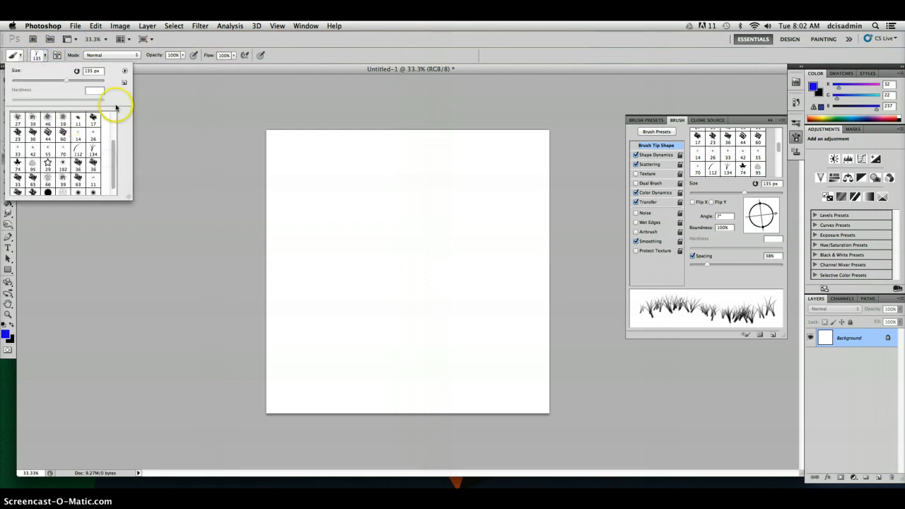
click(58, 55)
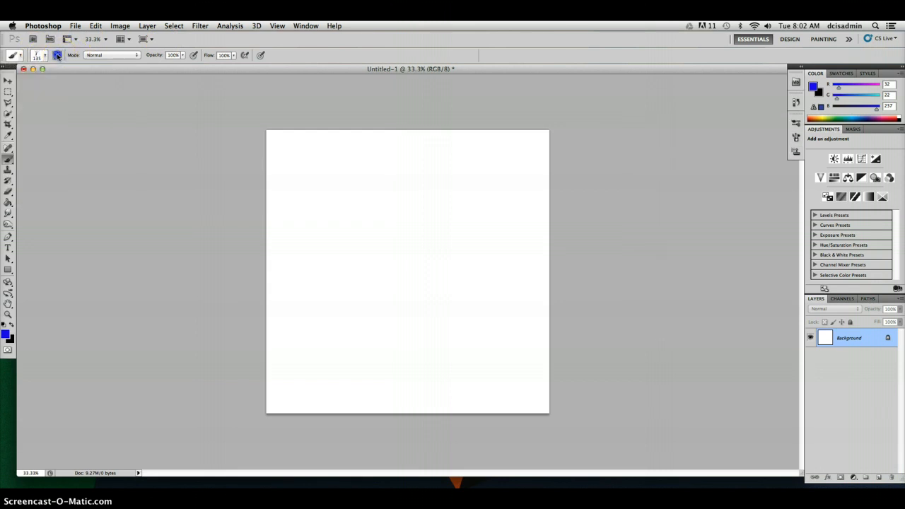
click(58, 55)
click(91, 55)
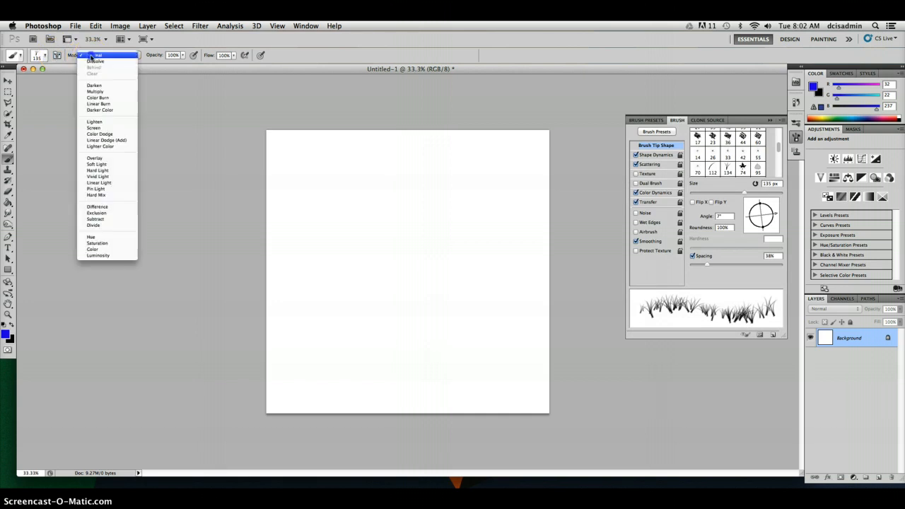
click(91, 55)
click(179, 55)
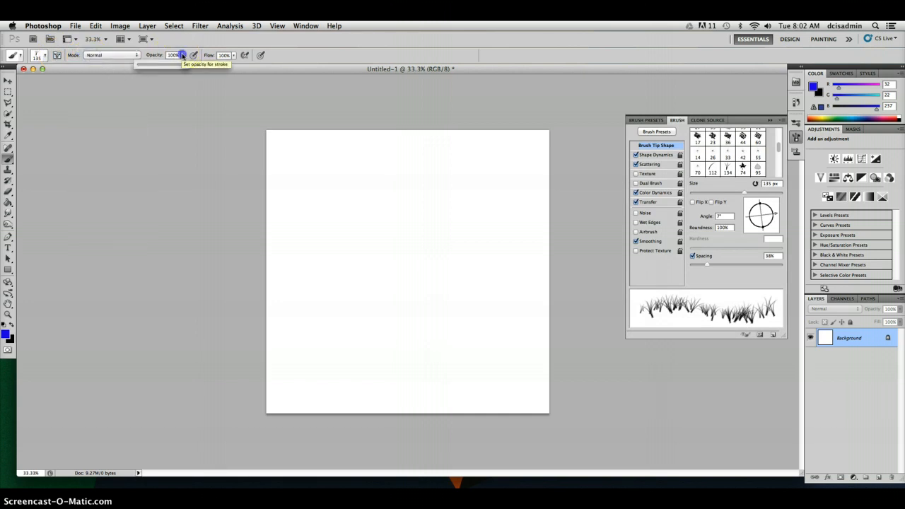
click(235, 56)
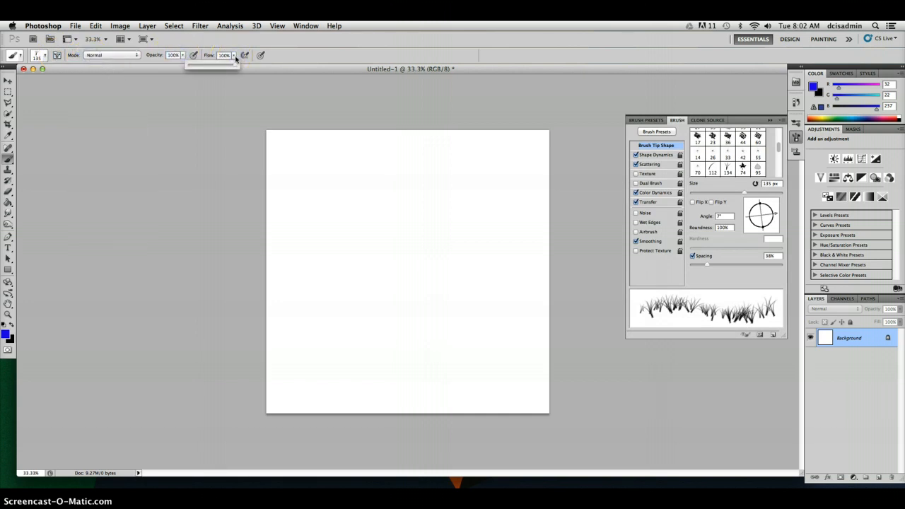
click(235, 57)
click(57, 68)
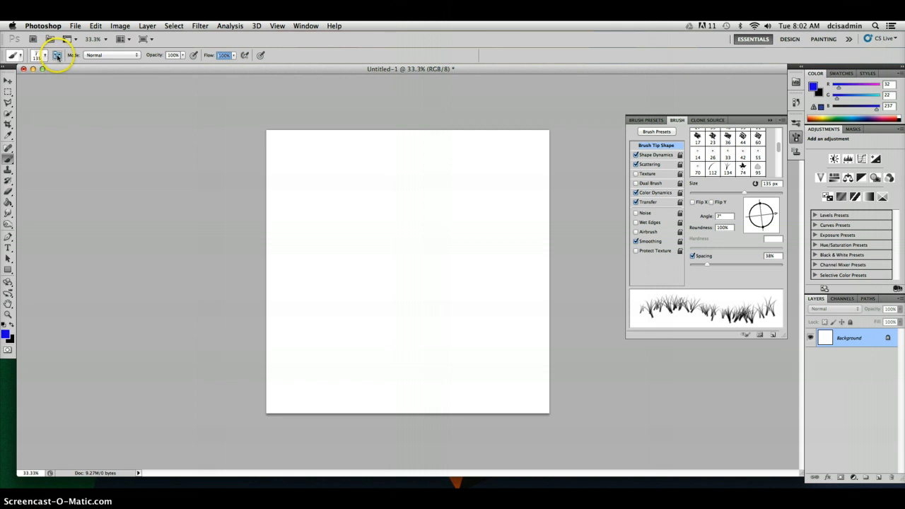
Replace the current brush set with the Natural Brushes library
click(44, 58)
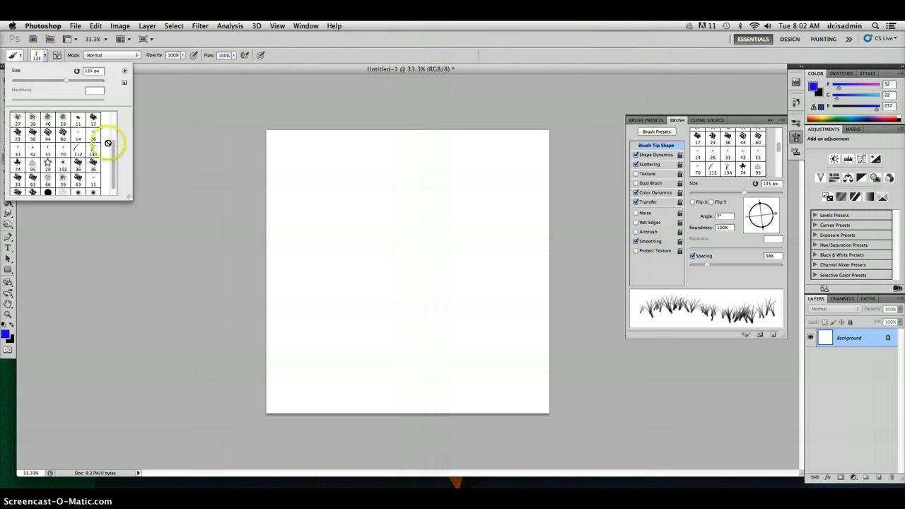
drag(111, 153, 113, 124)
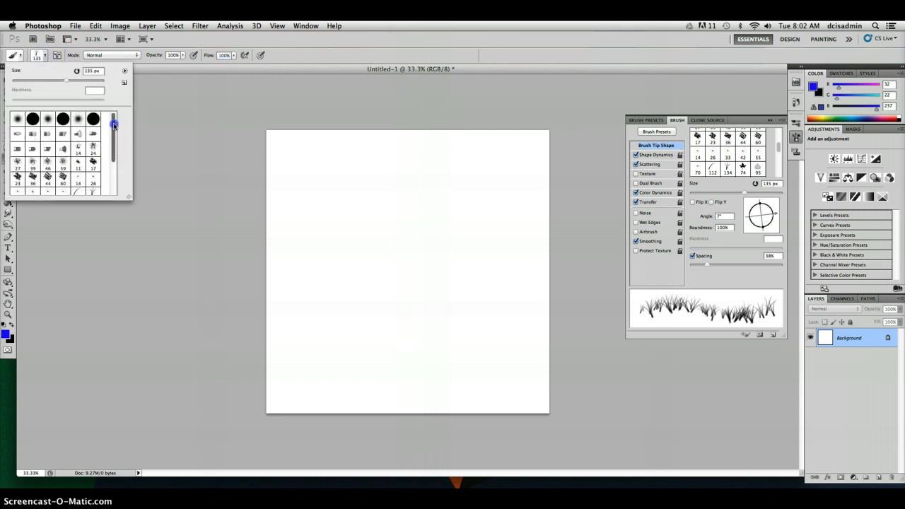
click(125, 72)
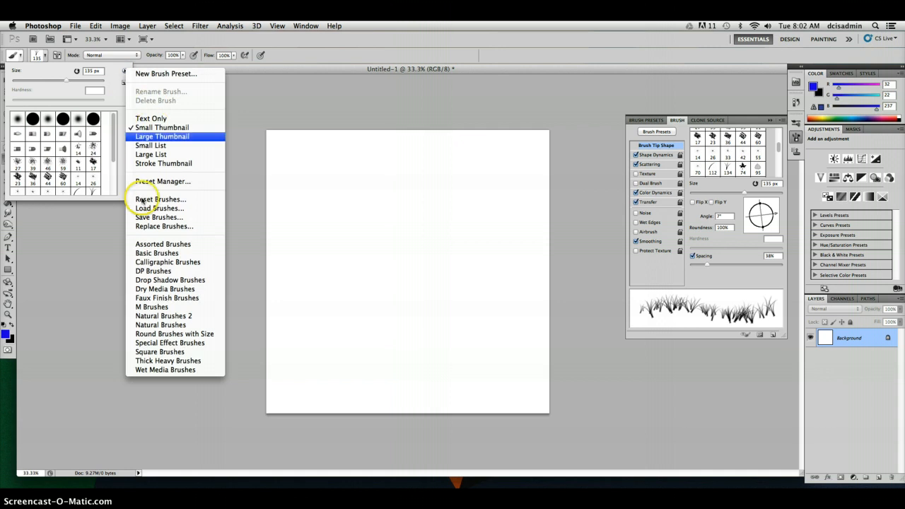
click(152, 326)
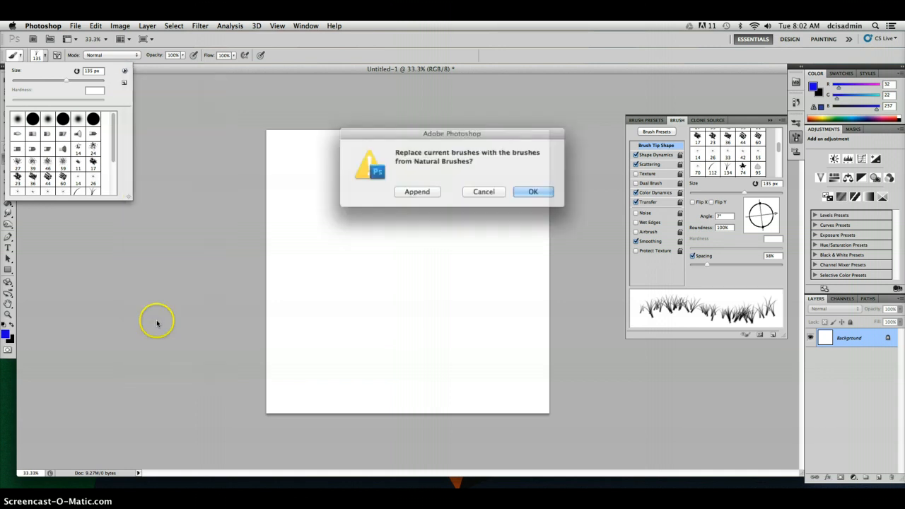
click(524, 190)
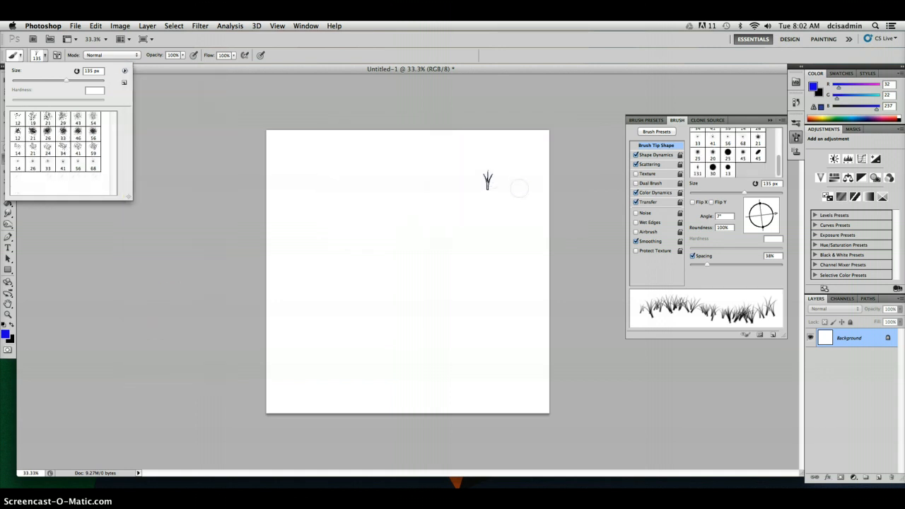
Replace the current brush set with the Wet Media Brushes library
click(125, 71)
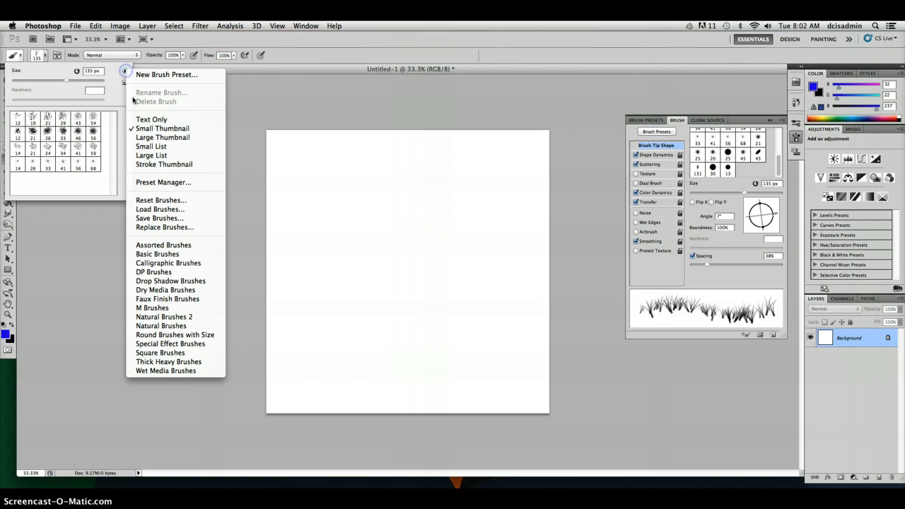
click(161, 370)
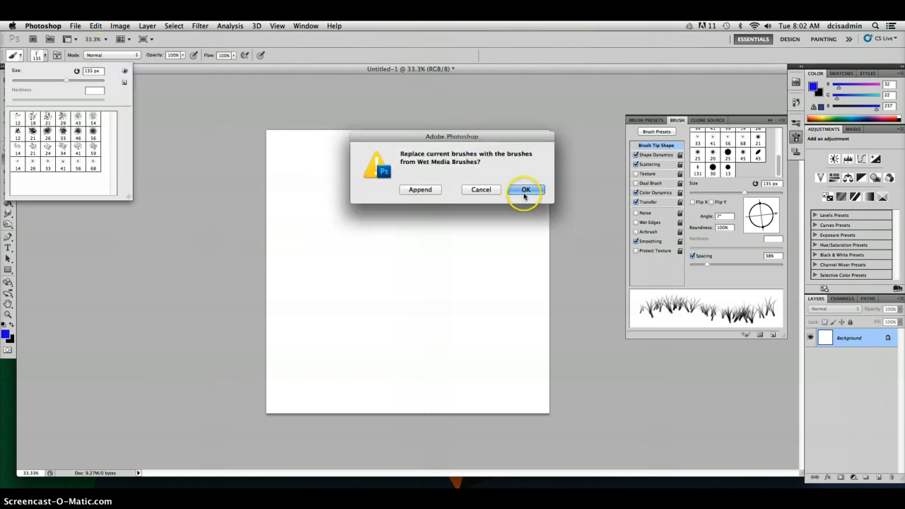
click(525, 191)
Stamp a few marks with the 54 px dotted tip, enlarge it to 300 px, and stamp overlapping dot clusters over them
click(78, 146)
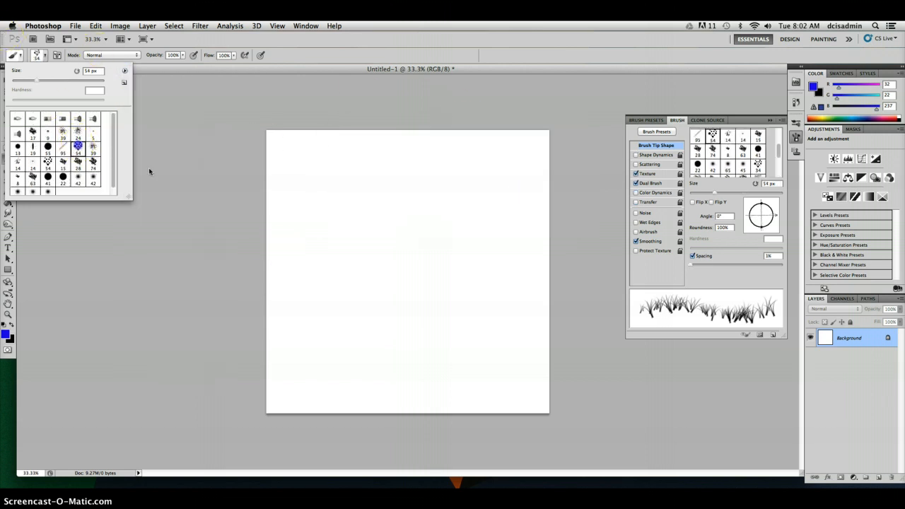
click(360, 227)
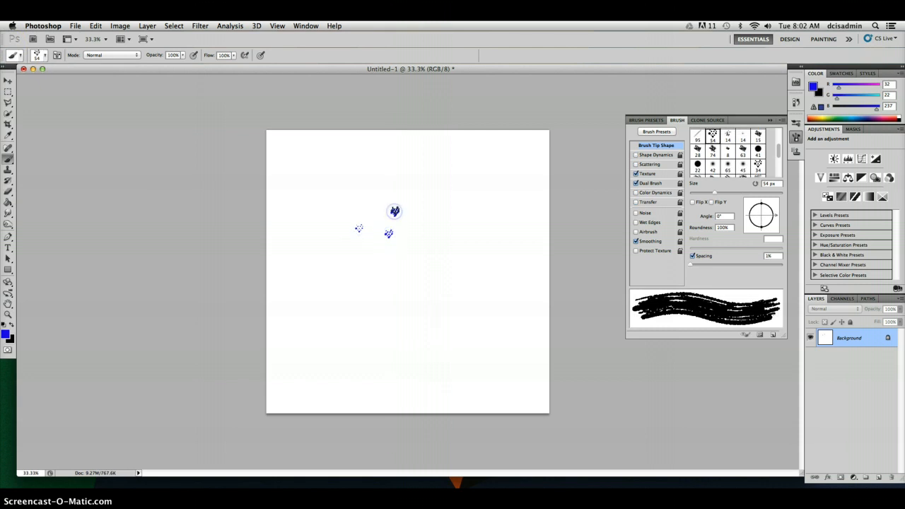
key(bracketright)
key(bracketright)
key(bracketright)
key(bracketright)
key(bracketright)
key(bracketright)
key(bracketright)
key(bracketright)
key(bracketright)
key(bracketright)
click(370, 206)
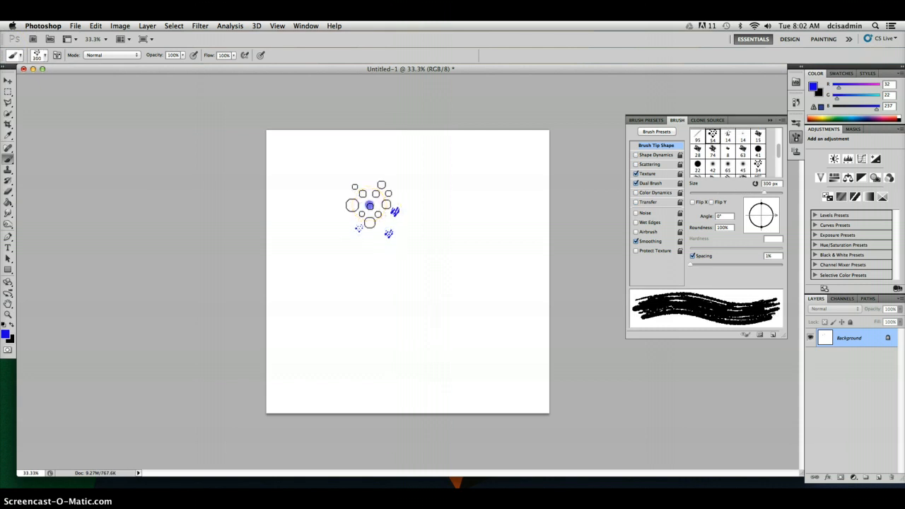
click(414, 215)
click(382, 239)
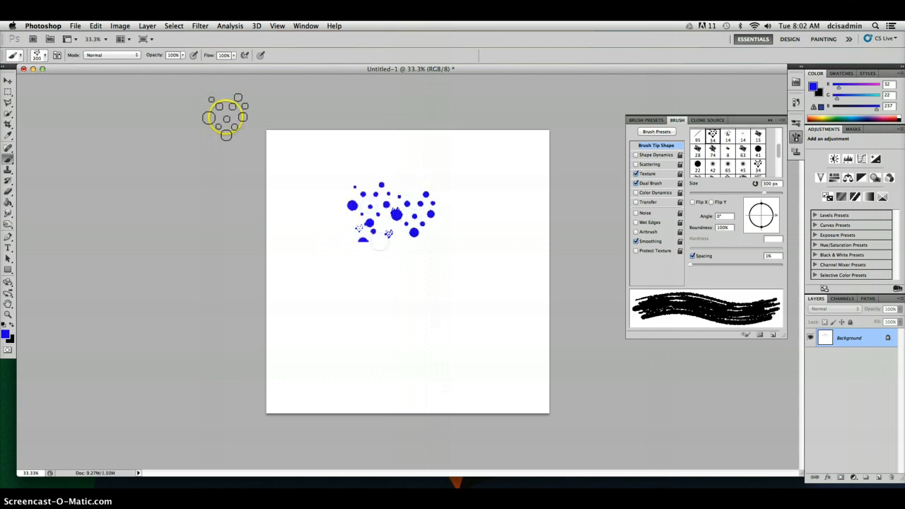
Replace the current brush set with the Square Brushes library
click(46, 58)
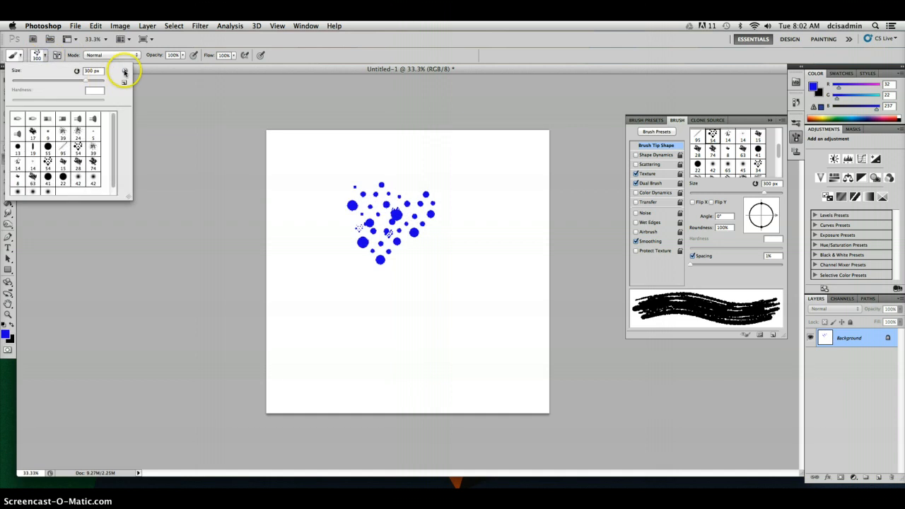
click(124, 72)
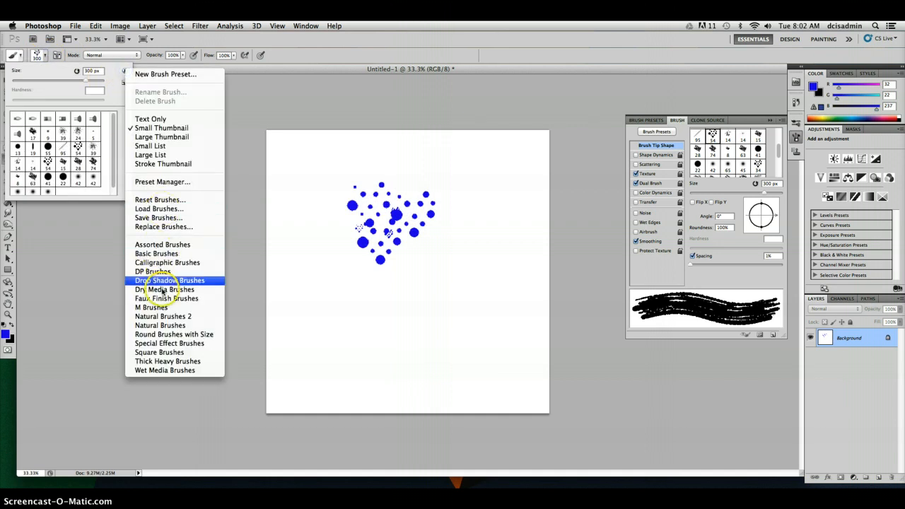
click(162, 353)
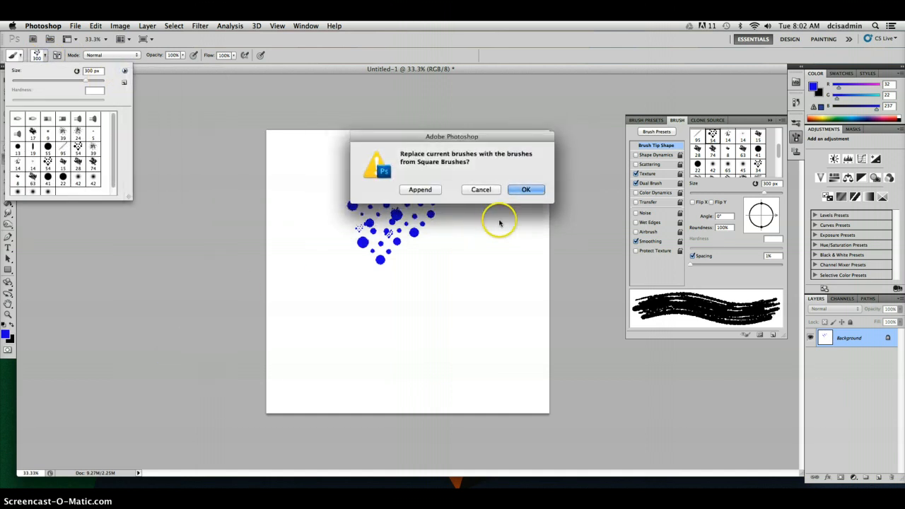
click(523, 188)
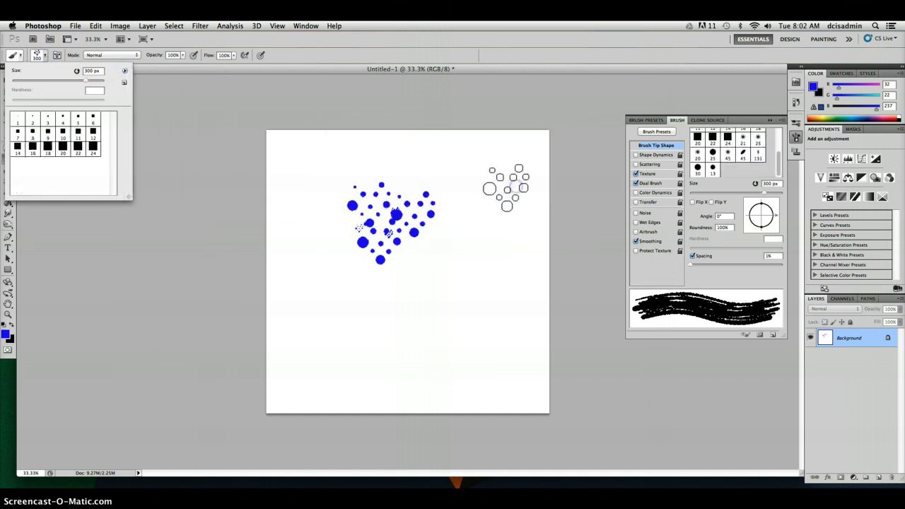
Paint a solid curve below the dots with the 24 px square tip, and a second stroke beneath it with spacing at 143%
click(92, 146)
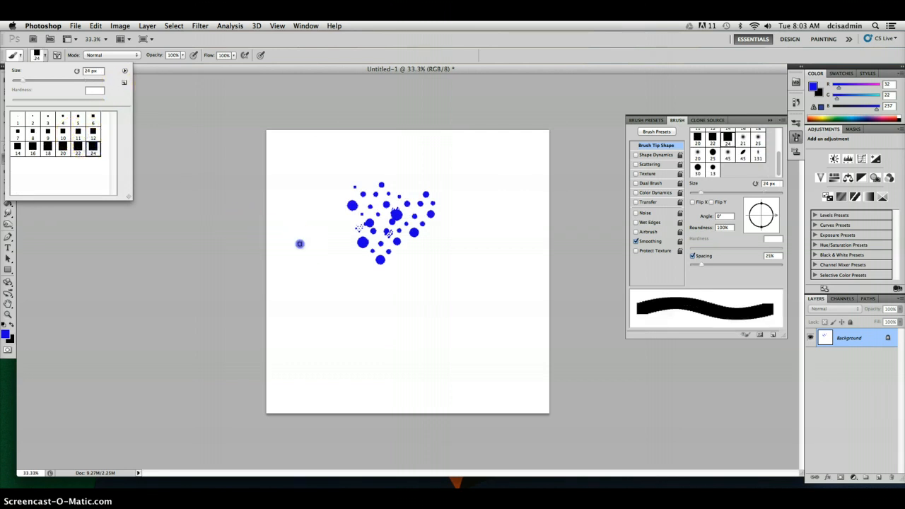
click(302, 244)
mouse_move(301, 244)
mouse_down()
mouse_move(320, 271)
mouse_move(407, 299)
mouse_up()
drag(702, 264, 747, 265)
drag(307, 354, 438, 329)
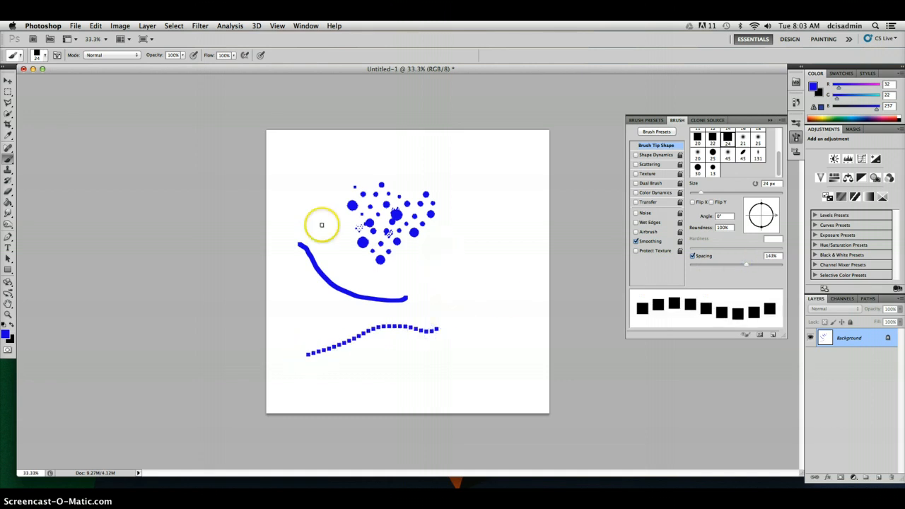
Reset the brush set to the default brushes, replacing the square ones
click(44, 58)
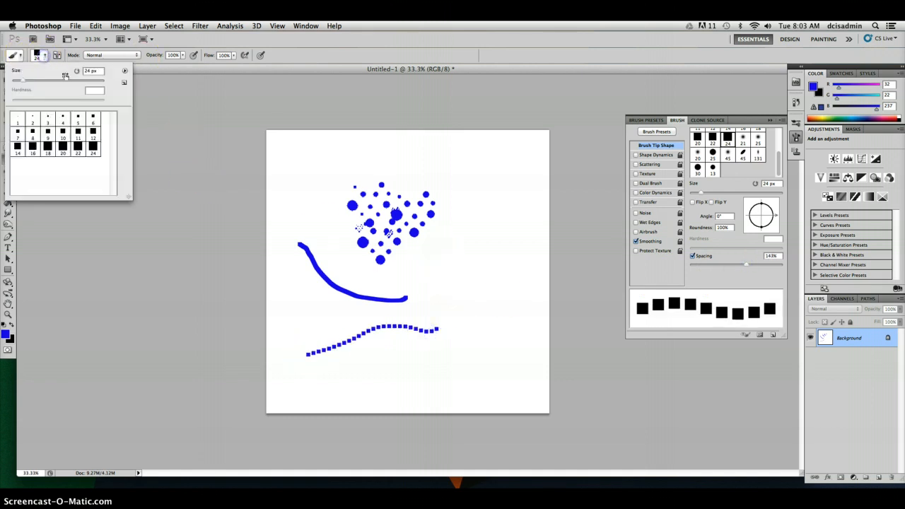
click(125, 72)
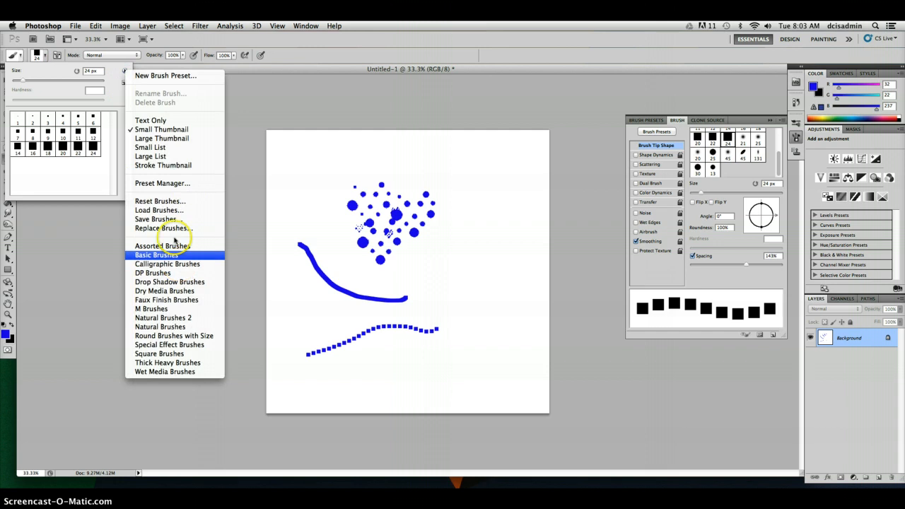
click(167, 202)
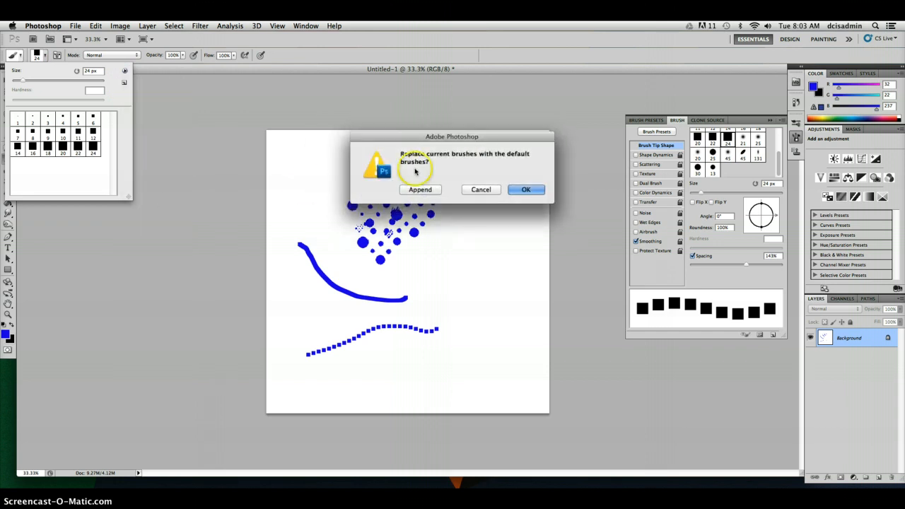
click(522, 188)
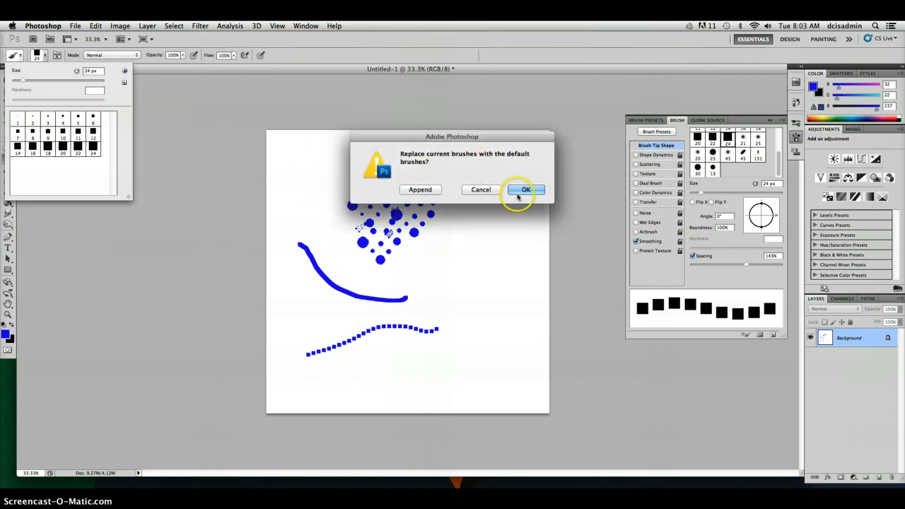
Review the default brush tips and the options for loading, saving and replacing brush sets
click(124, 72)
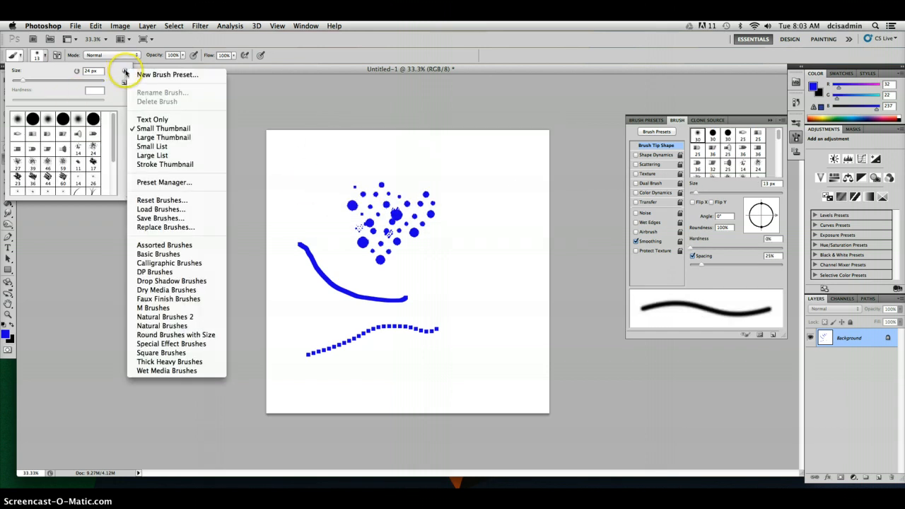
click(125, 71)
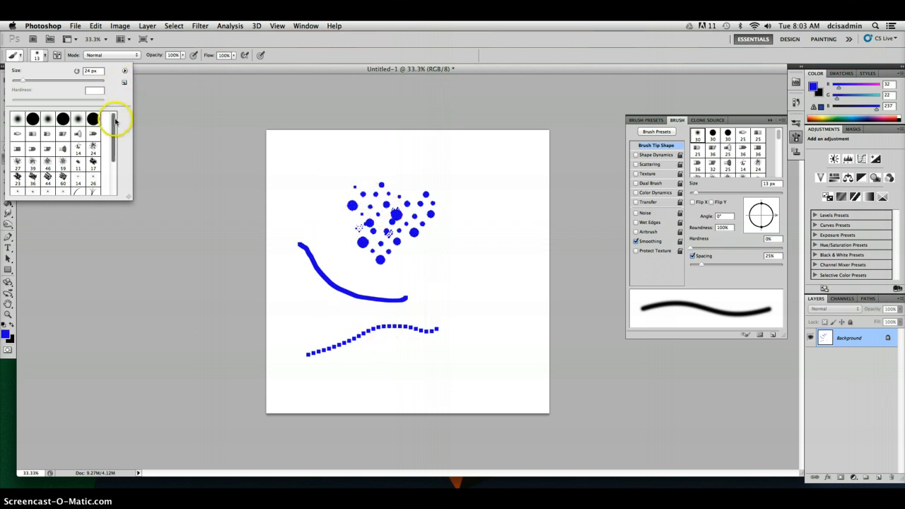
drag(113, 118, 111, 161)
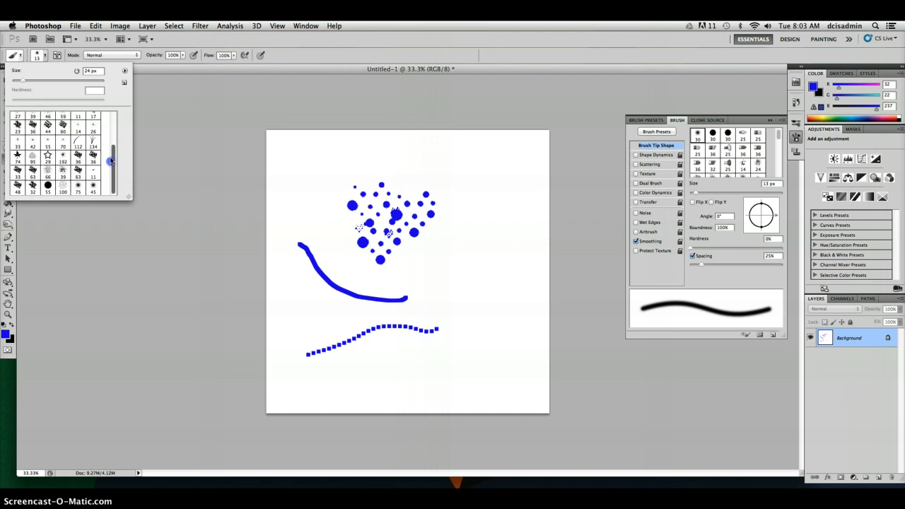
click(125, 70)
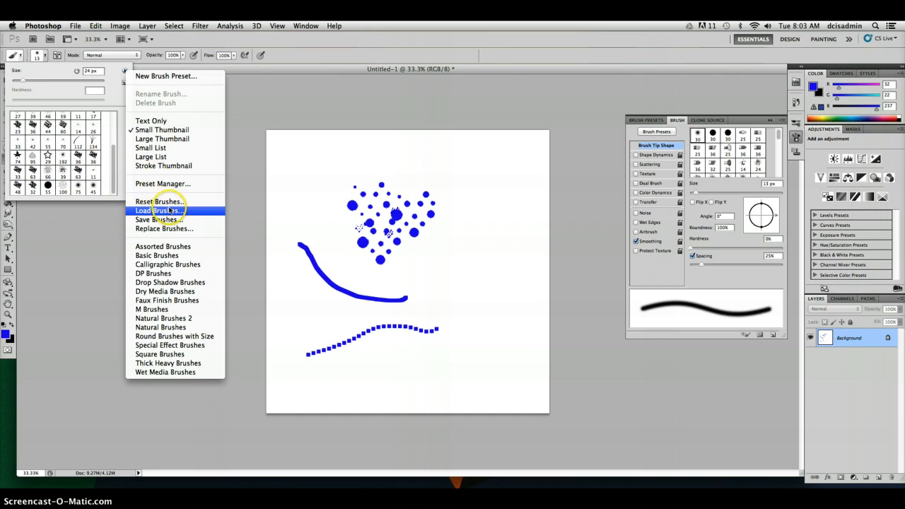
click(251, 116)
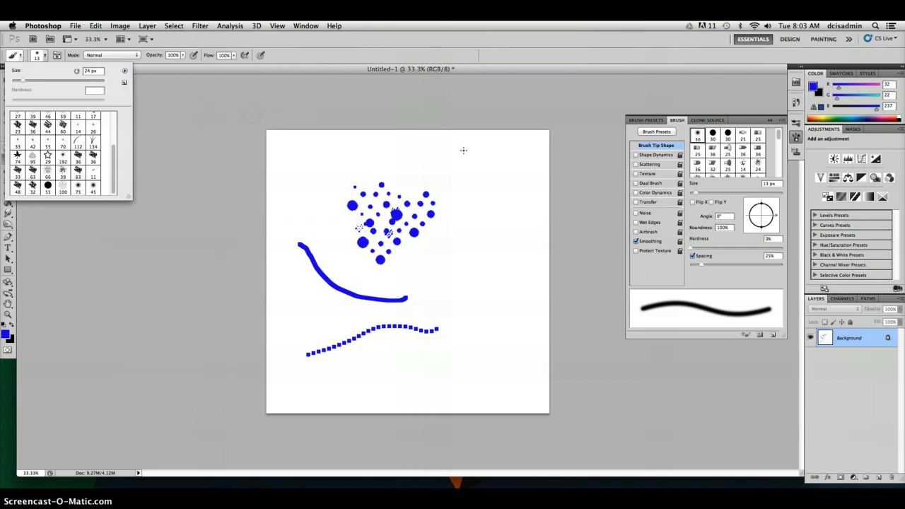
Collapse the brush settings and convert the Background into a regular layer named Layer 0
click(772, 123)
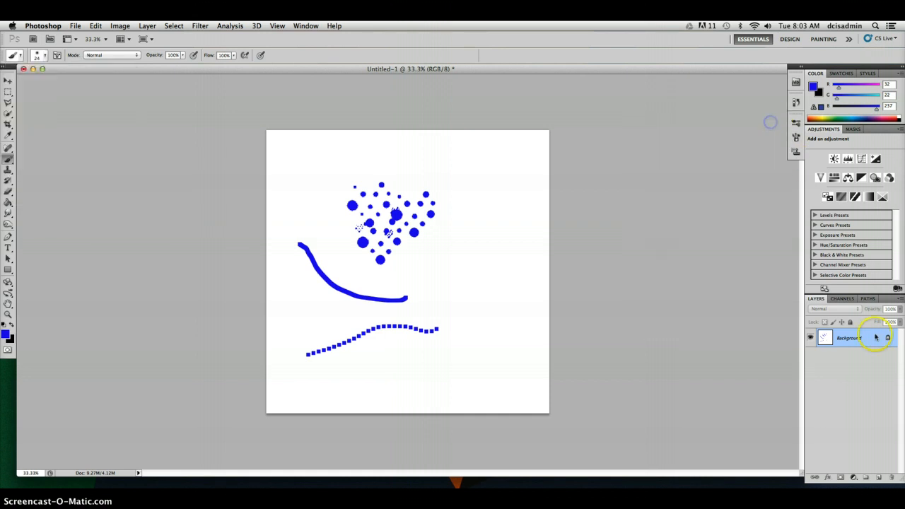
double_click(849, 339)
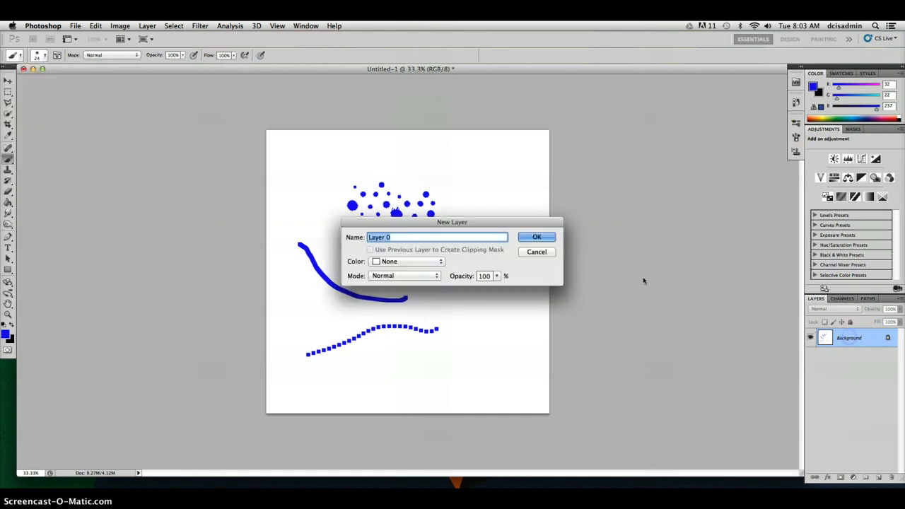
click(536, 238)
Try to delete Layer 0
drag(849, 342, 892, 478)
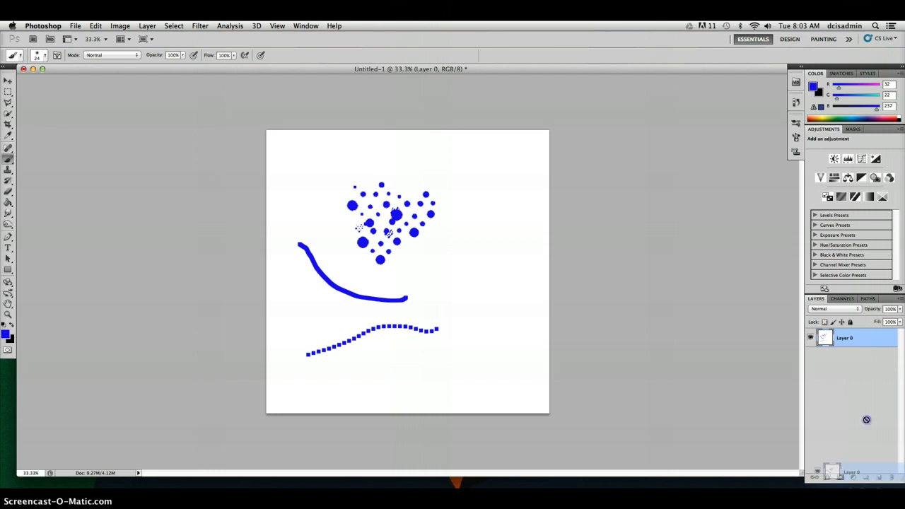
drag(866, 420, 884, 478)
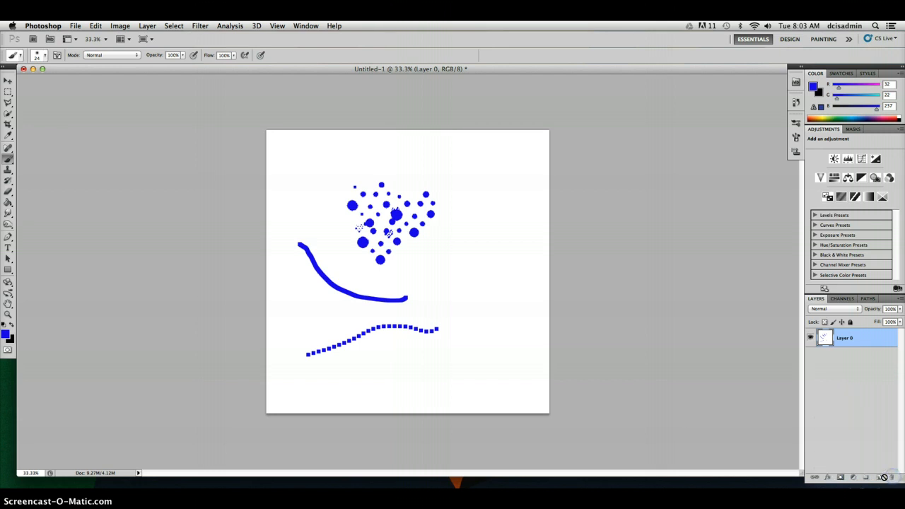
Add a new empty layer above Layer 0 and hide Layer 0
click(879, 478)
click(811, 357)
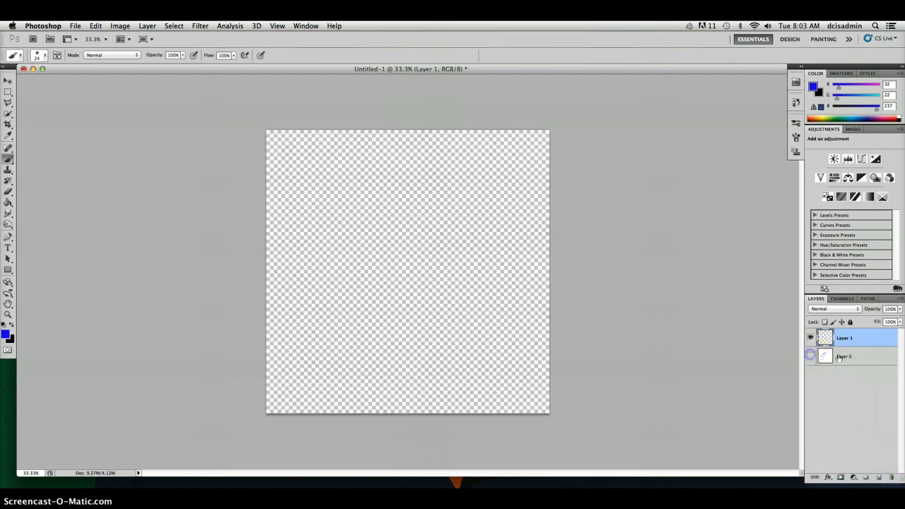
Select the whole canvas with the Rectangular Marquee and add another new layer directly above Layer 0
click(826, 359)
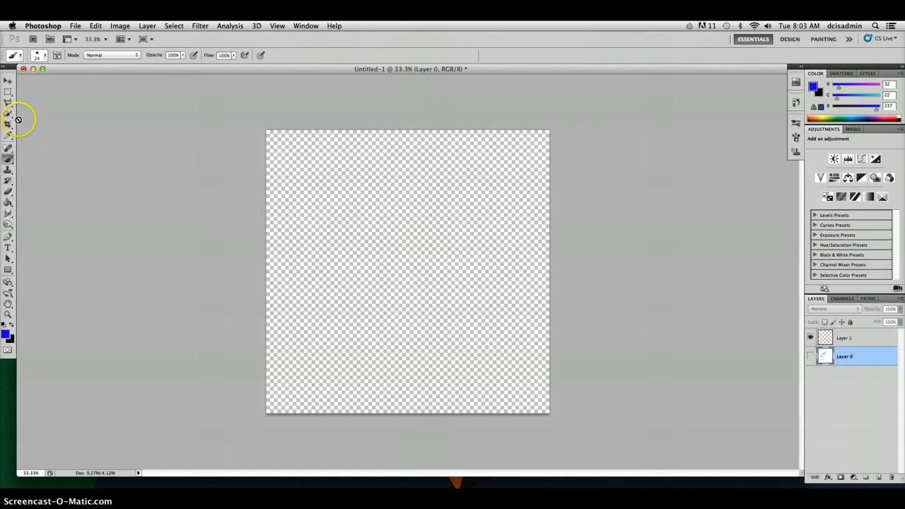
click(8, 92)
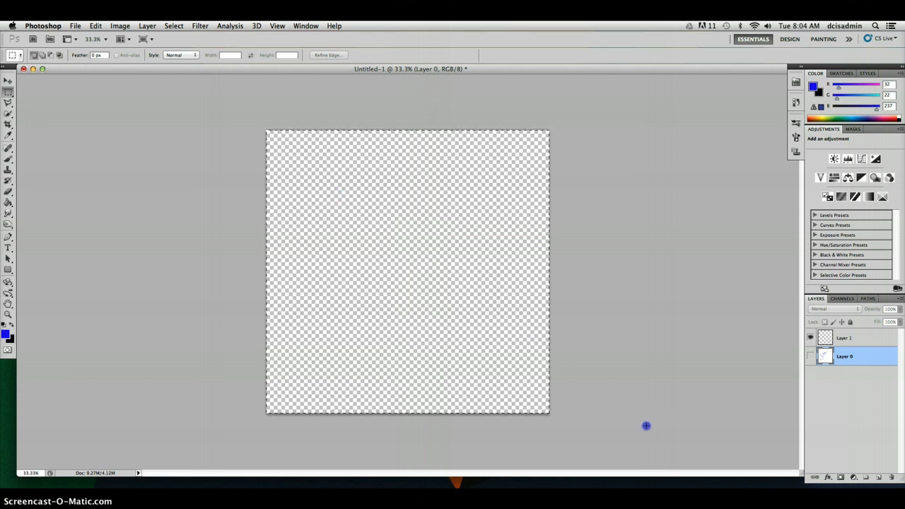
click(879, 477)
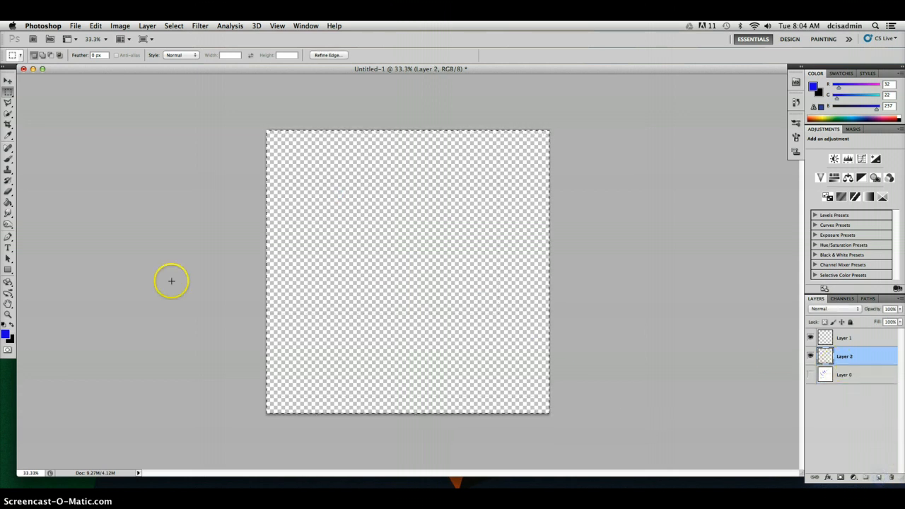
Set the foreground color to white, fill Layer 2 with it as a white backdrop, and clear the selection
click(4, 325)
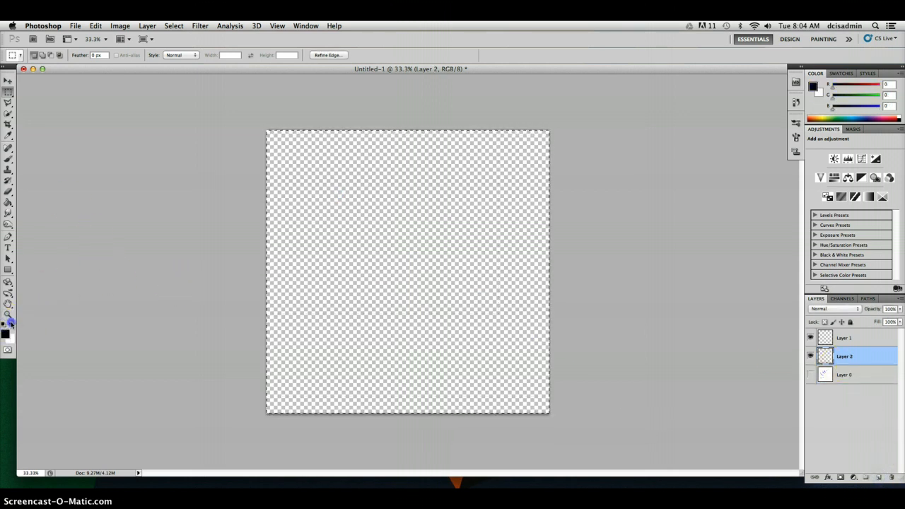
click(11, 324)
click(7, 203)
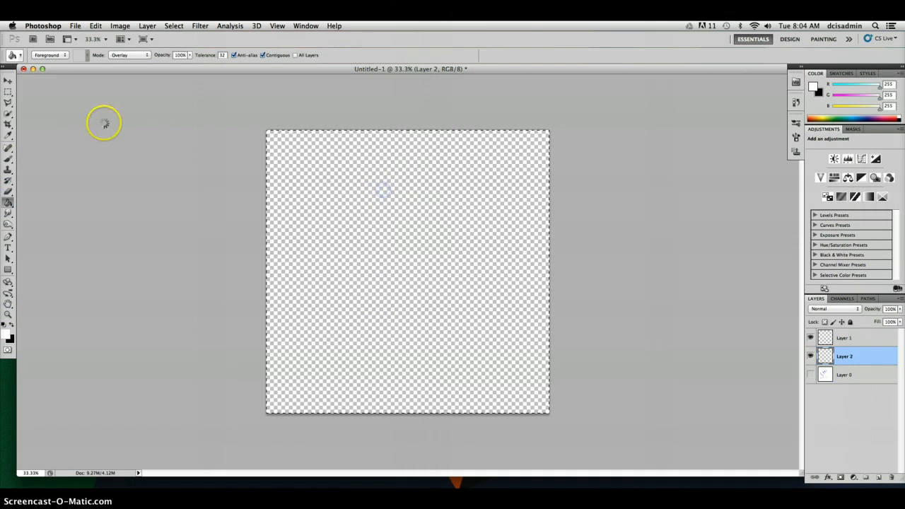
key(alt+BackSpace)
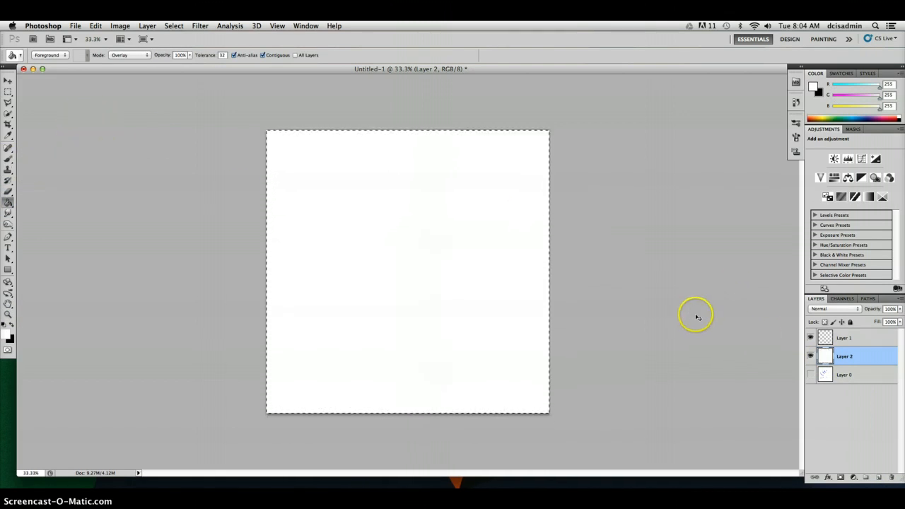
key(super+d)
Make Layer 1 active and set the foreground color to bright red, f50c0c
click(869, 339)
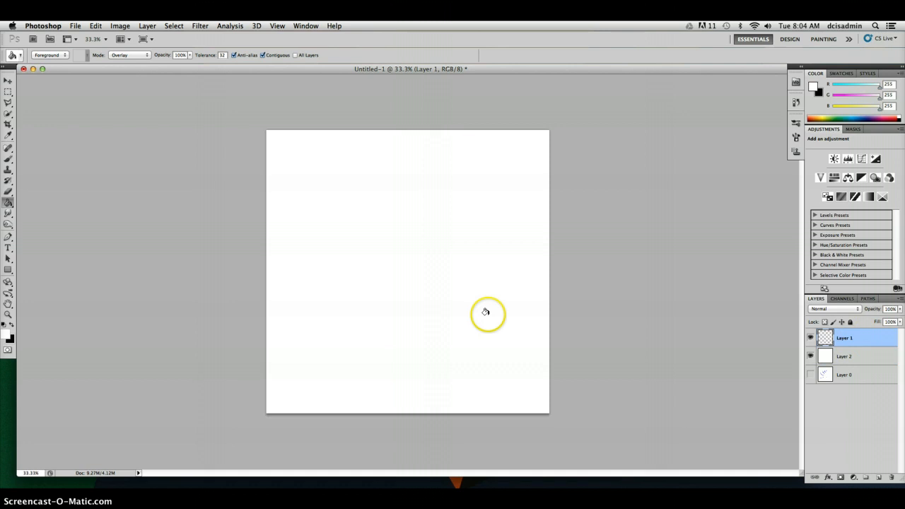
click(5, 337)
click(440, 190)
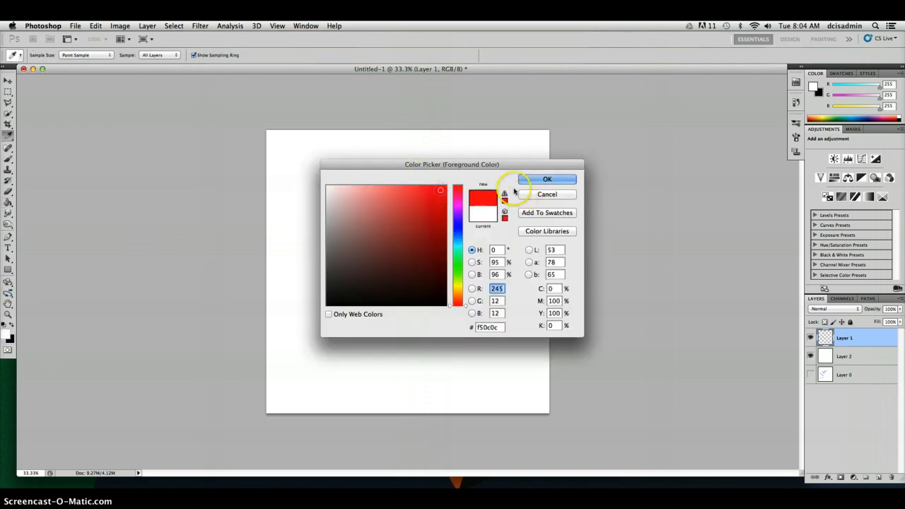
double_click(498, 327)
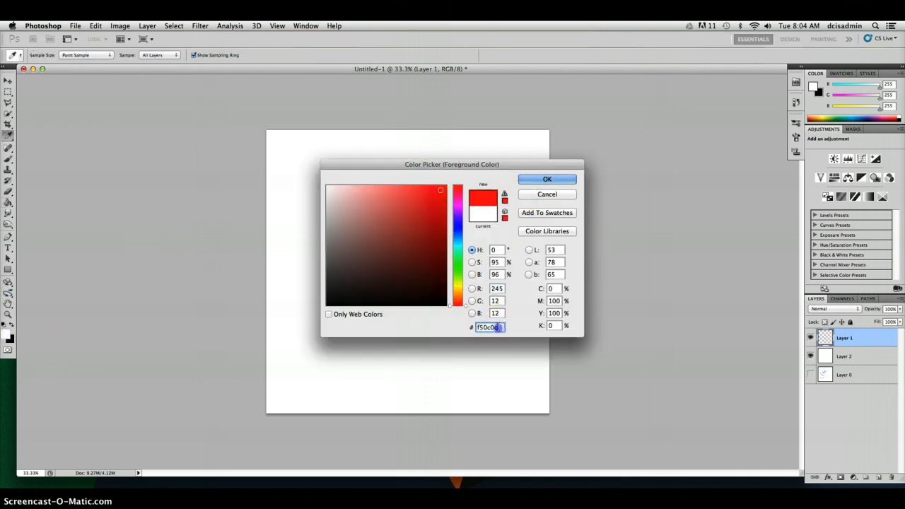
mouse_move(498, 327)
mouse_down()
mouse_move(467, 328)
mouse_move(492, 328)
mouse_up()
click(498, 288)
click(497, 301)
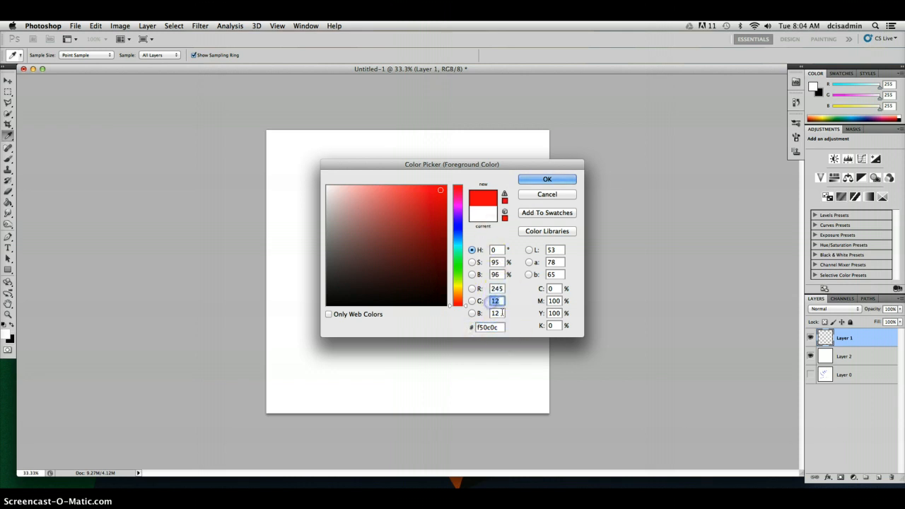
click(492, 313)
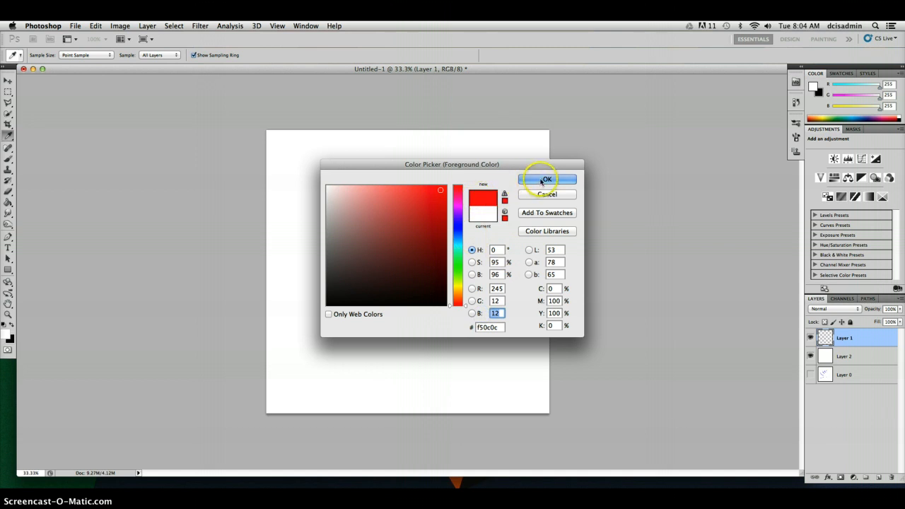
click(546, 179)
Choose the Brush tool with a hard round tip at 24 px and 100% hardness
key(g)
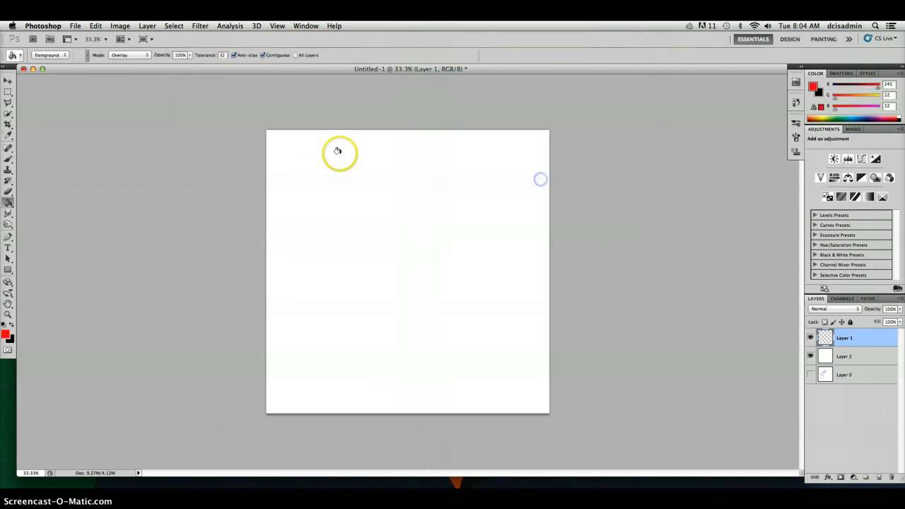
click(19, 59)
click(24, 59)
click(10, 160)
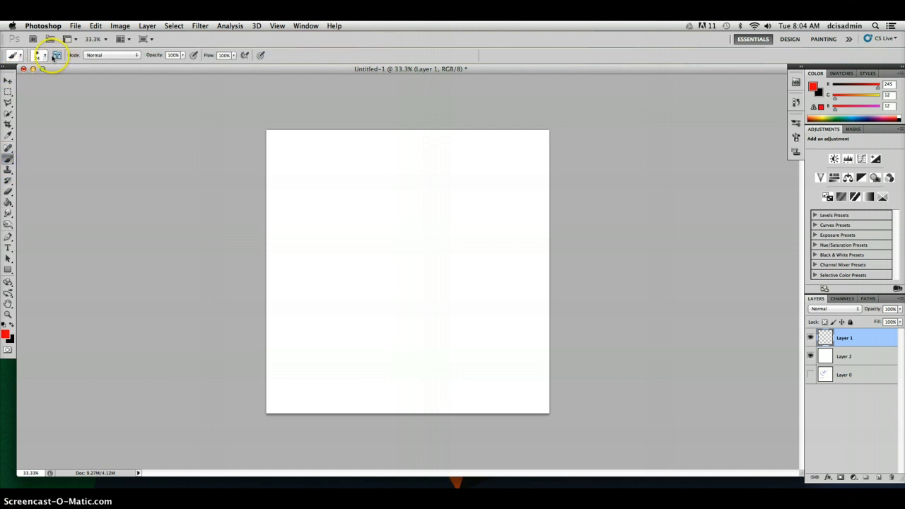
click(44, 56)
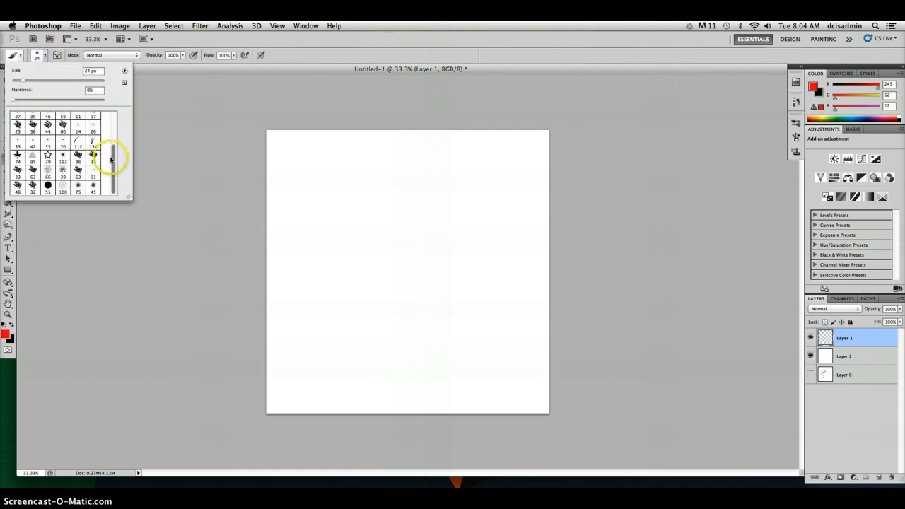
drag(111, 158, 111, 119)
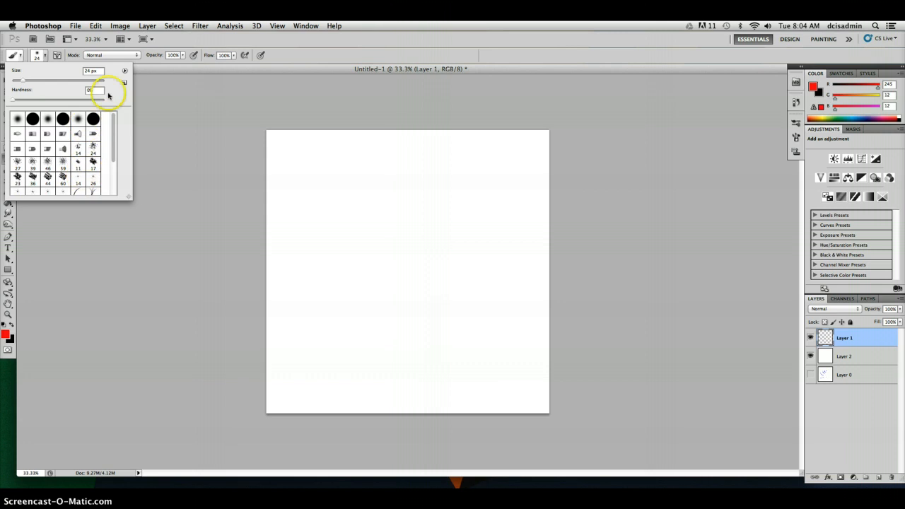
click(63, 119)
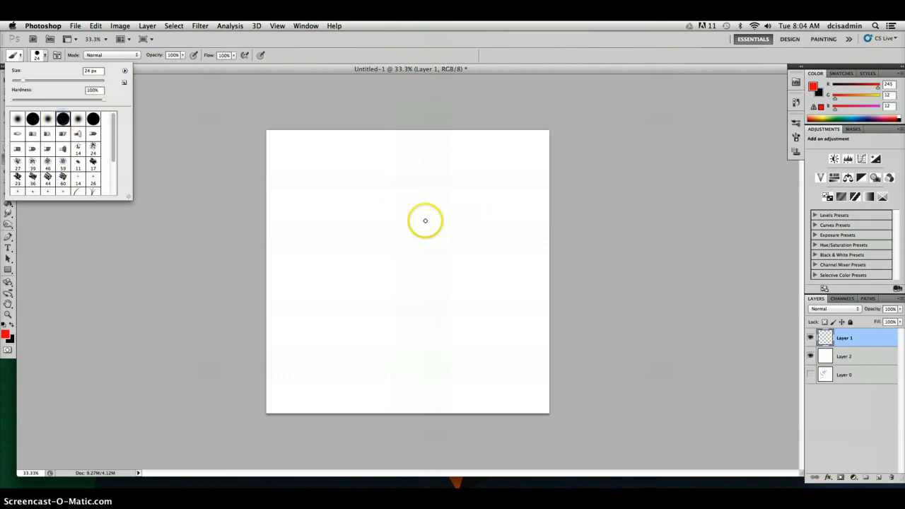
Paint a red vertical stroke with finger-like branches on top and small dots below it in the canvas's upper-left area on Layer 1
click(353, 202)
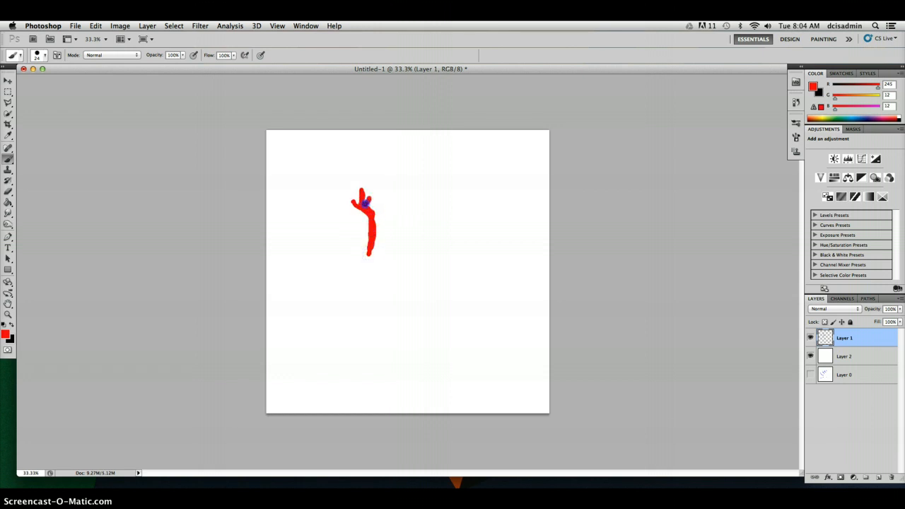
mouse_move(364, 193)
mouse_down()
mouse_move(380, 209)
mouse_move(370, 252)
mouse_up()
drag(365, 248, 368, 259)
Add a layer mask and a vector mask to Layer 1
click(856, 478)
click(855, 478)
click(842, 479)
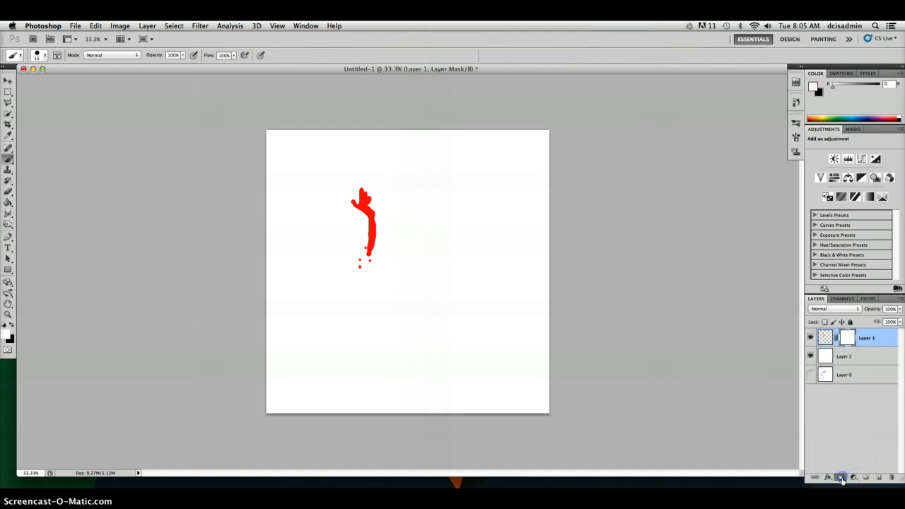
click(842, 478)
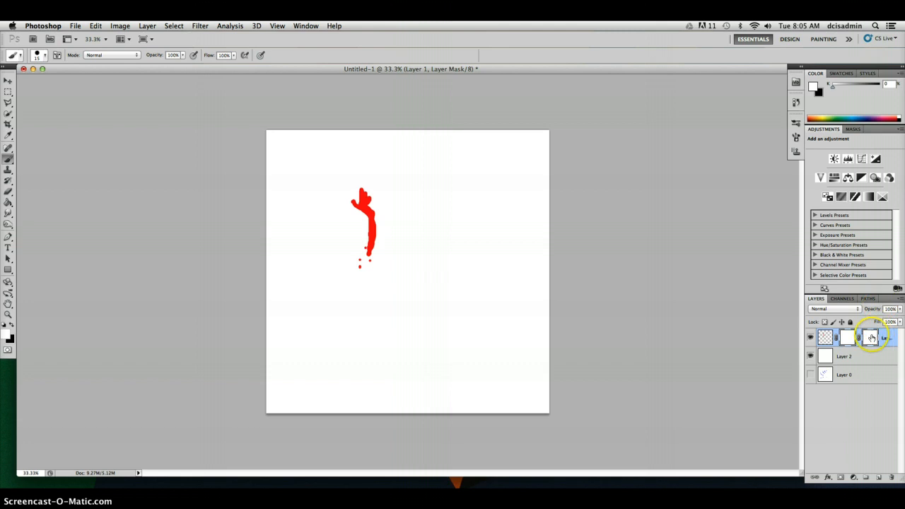
Delete the vector mask and the layer mask from Layer 1 without applying them
click(893, 478)
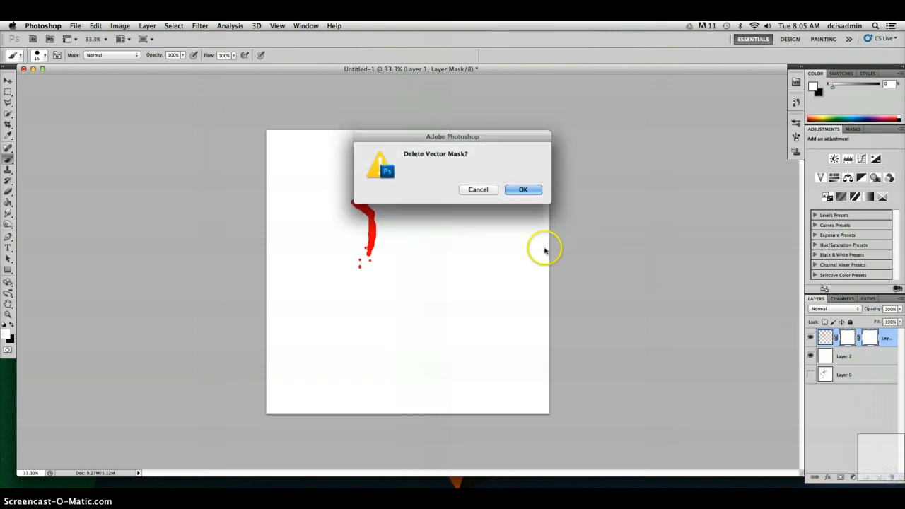
click(523, 188)
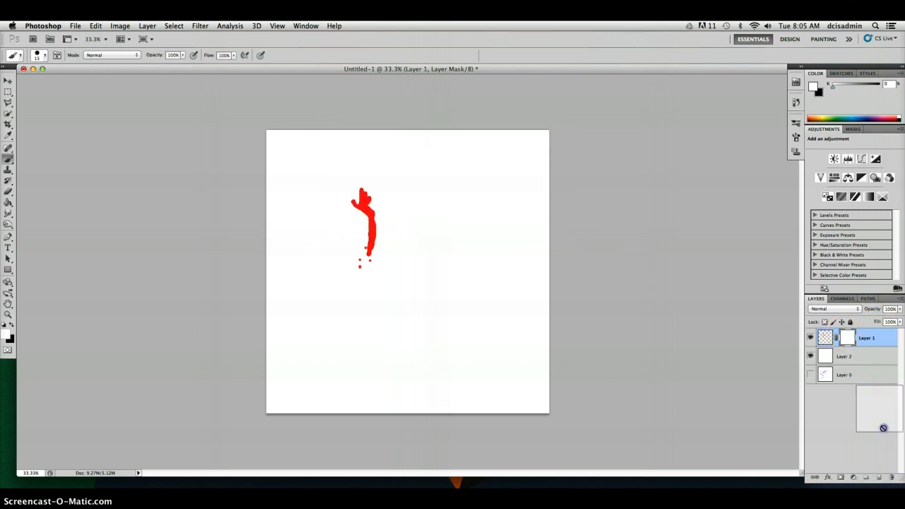
click(892, 478)
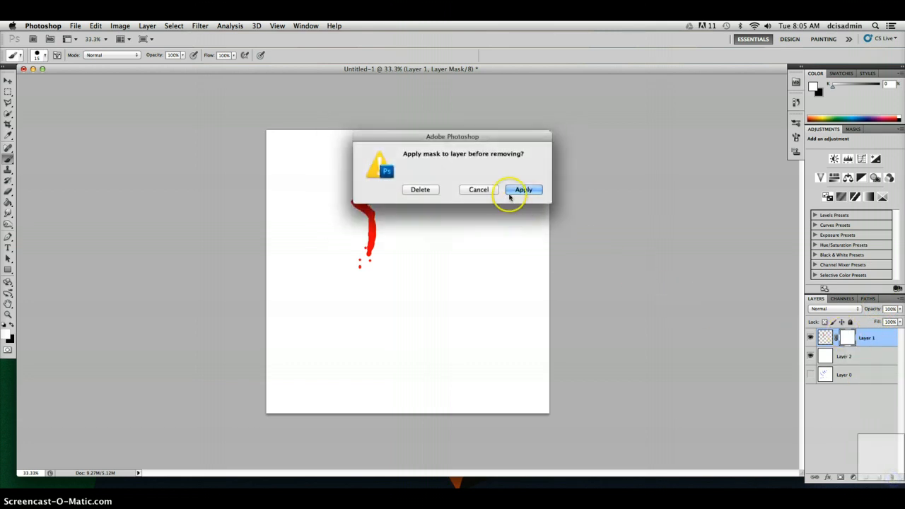
click(429, 188)
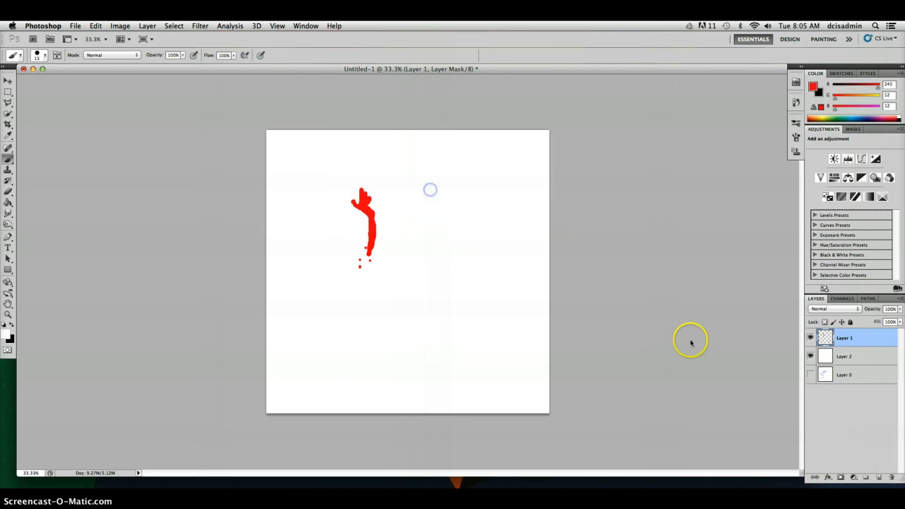
Give Layer 1 a Drop Shadow with distance 7 px, spread 4% and size 10 px, keeping the painted stroke in view
click(829, 479)
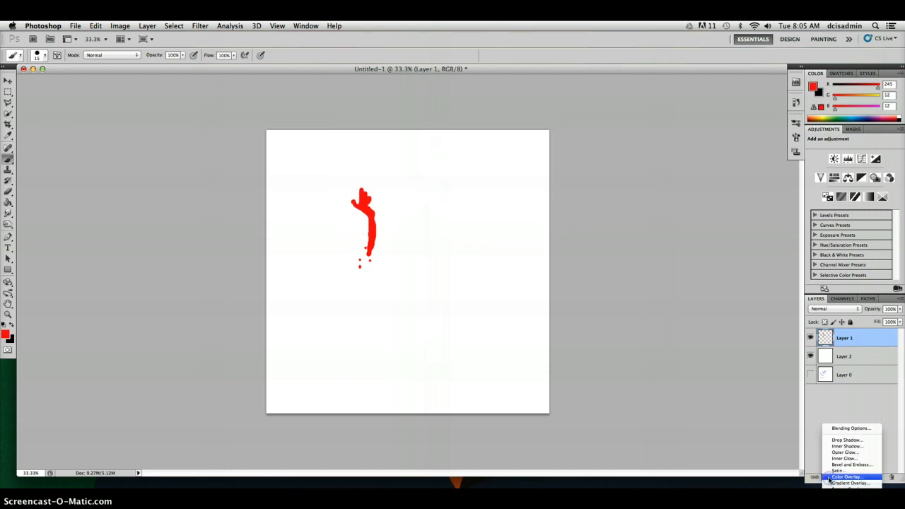
click(841, 441)
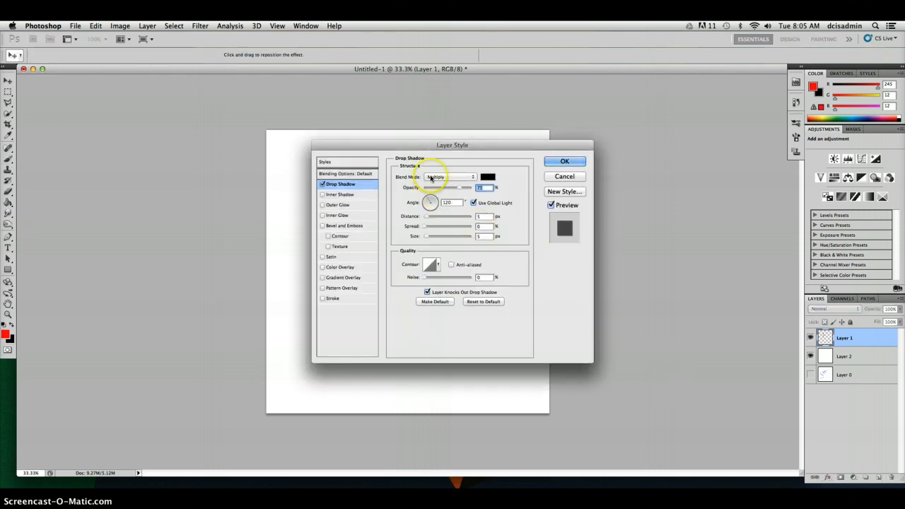
drag(428, 145, 607, 153)
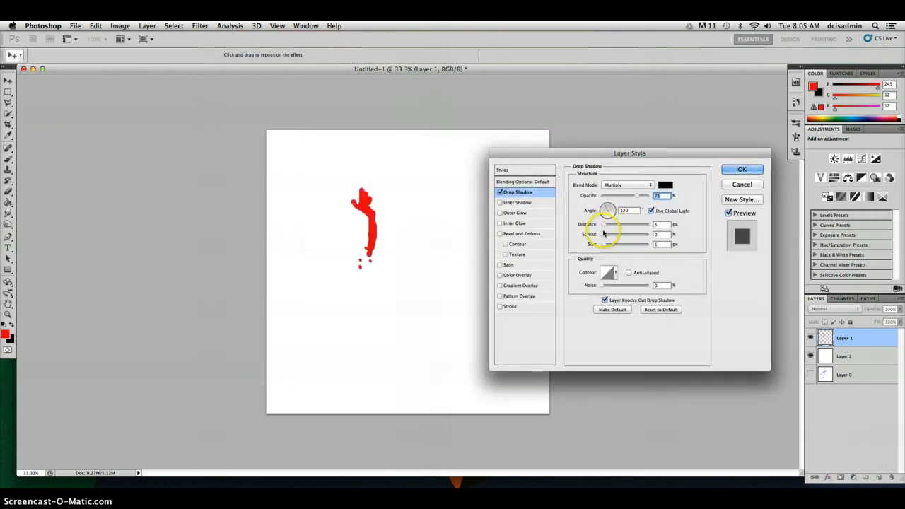
drag(604, 225, 602, 226)
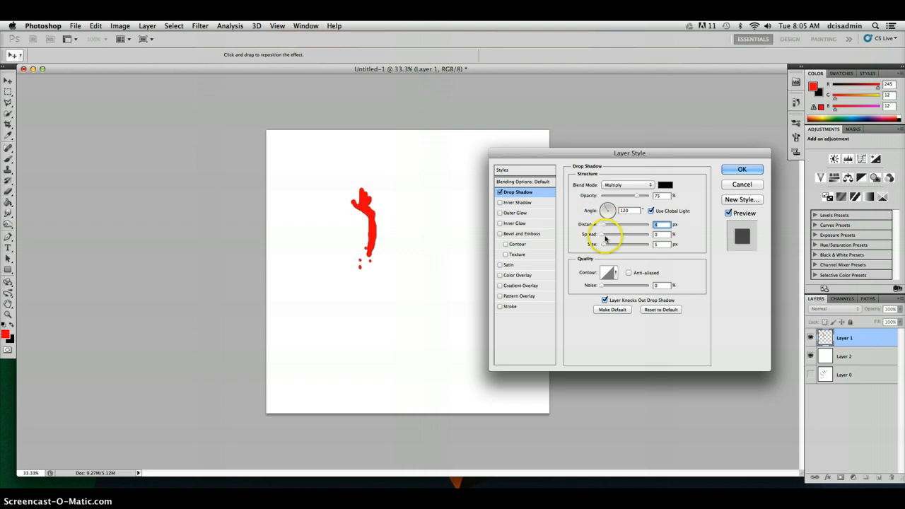
mouse_move(603, 234)
mouse_down()
mouse_move(617, 237)
mouse_move(603, 235)
mouse_move(616, 226)
mouse_move(646, 230)
mouse_move(605, 226)
mouse_move(609, 246)
mouse_up()
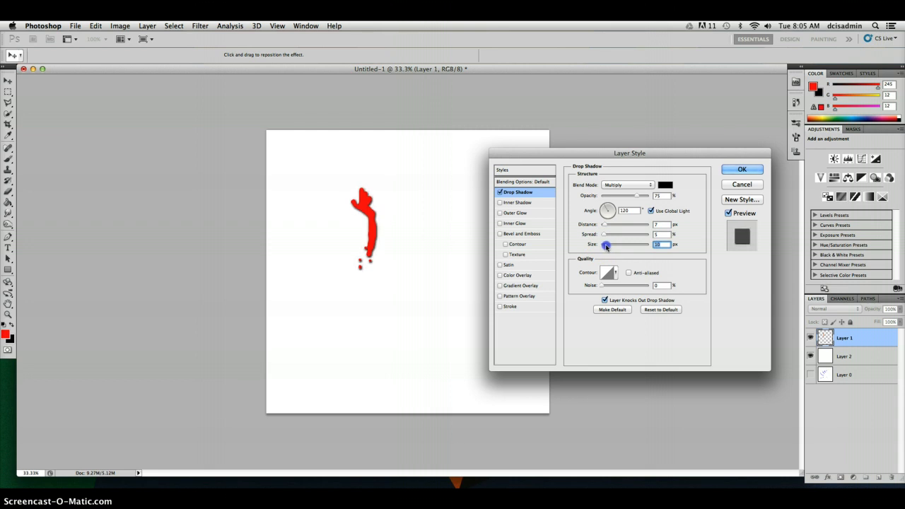
drag(607, 246, 610, 247)
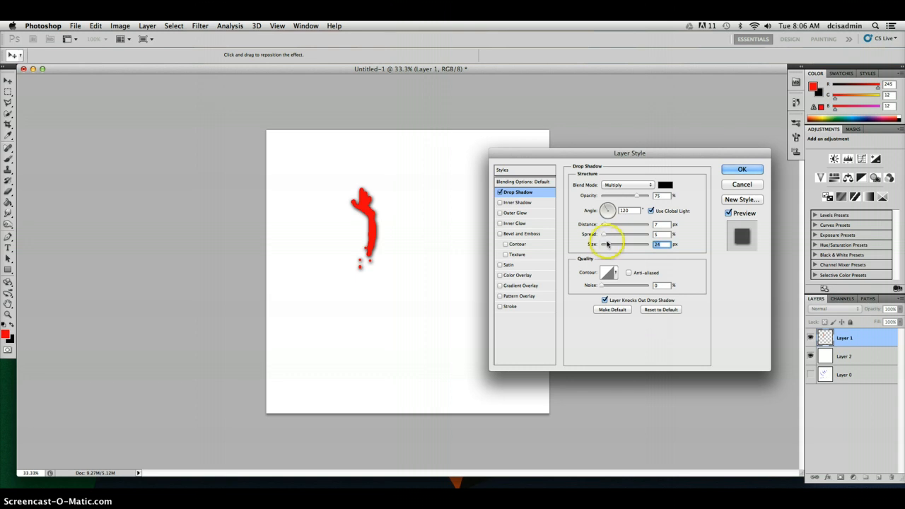
drag(607, 245, 606, 245)
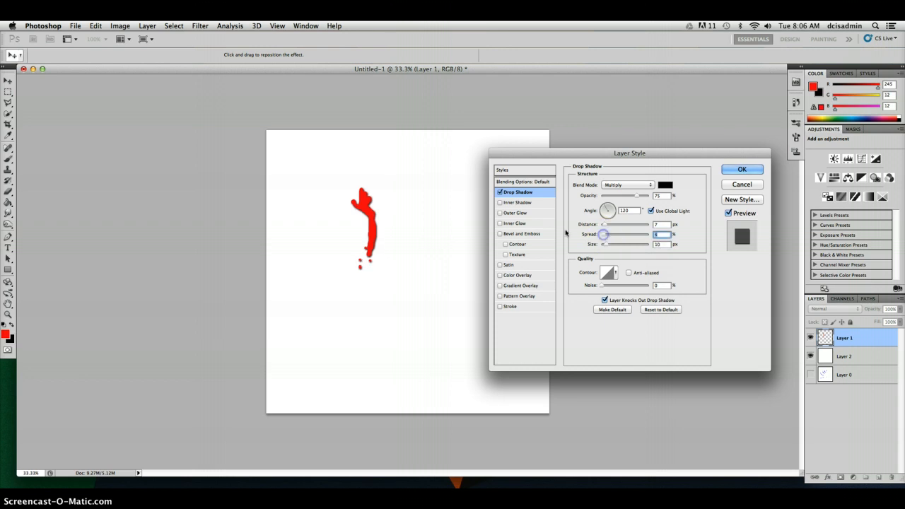
Enable Bevel and Emboss with Contour, and set the drop shadow to distance 6 px, spread 6% and size 13 px
click(500, 235)
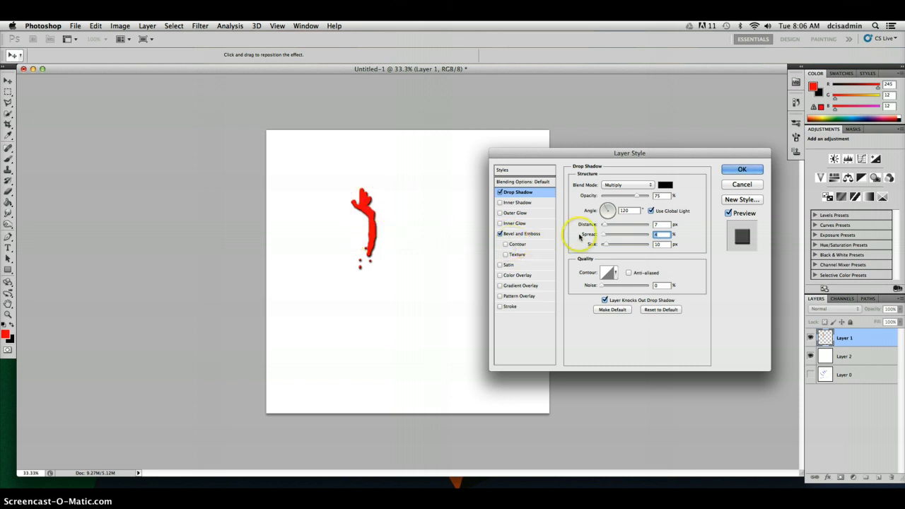
mouse_move(604, 224)
mouse_down()
mouse_move(612, 246)
mouse_move(605, 238)
mouse_up()
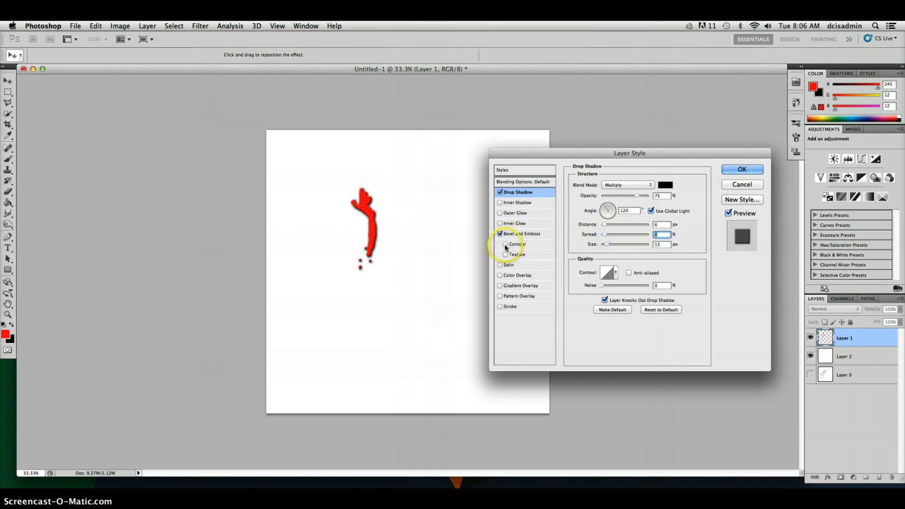
click(506, 244)
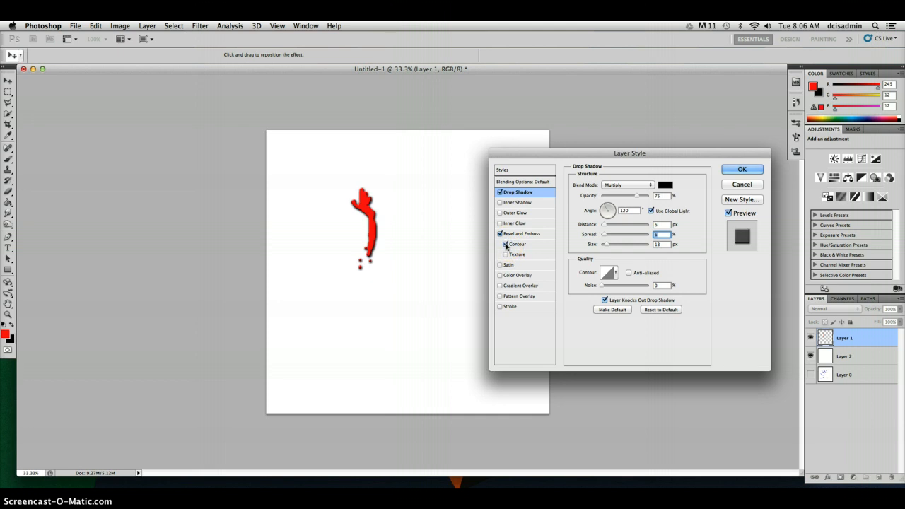
Try the Texture, Satin, Color Overlay, Gradient Overlay and Pattern Overlay effects on the stroke, turning each one off again
click(506, 254)
click(507, 256)
click(499, 265)
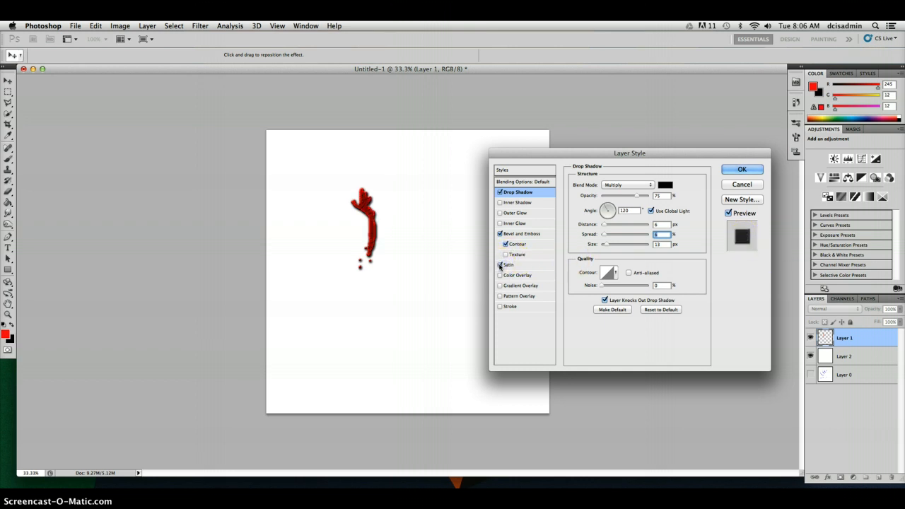
click(499, 265)
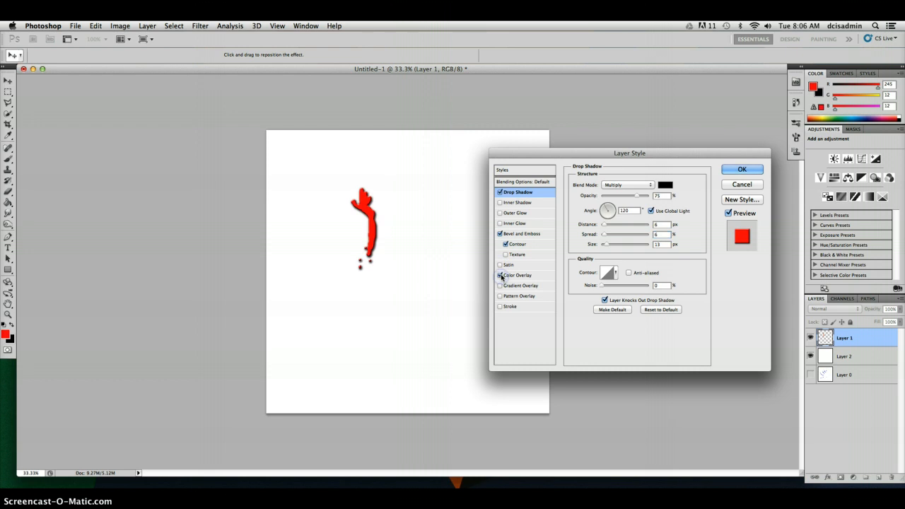
click(500, 275)
click(501, 286)
click(500, 297)
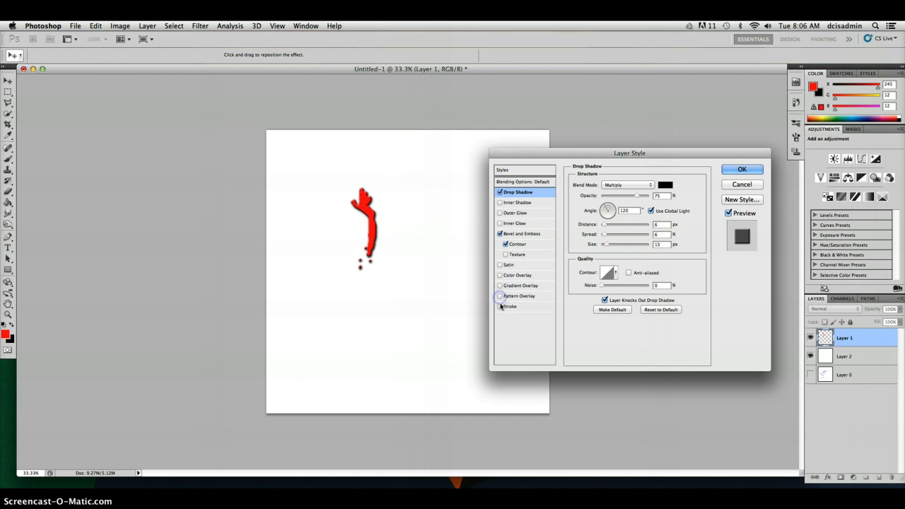
Enable the Stroke effect and reduce the drop shadow to distance 3 px, spread 4% and size 5 px with a much lower opacity
click(500, 307)
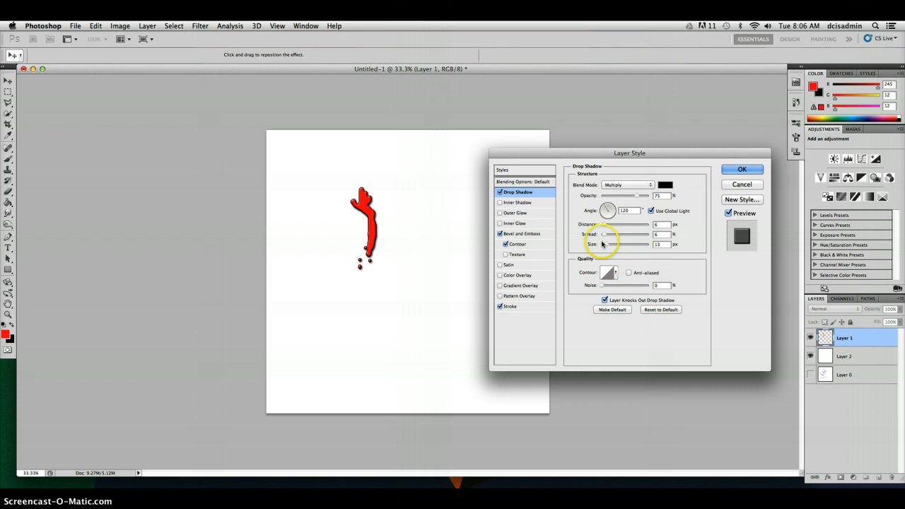
drag(606, 246, 604, 247)
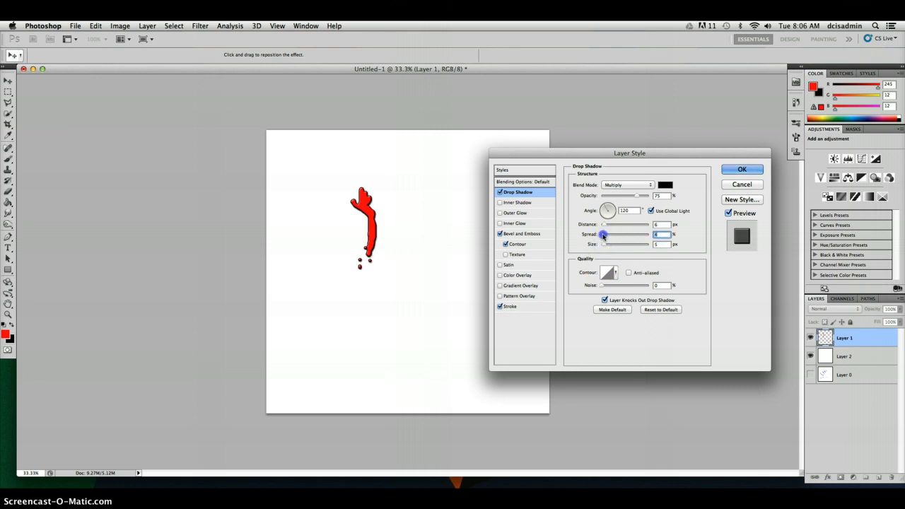
drag(606, 224, 604, 227)
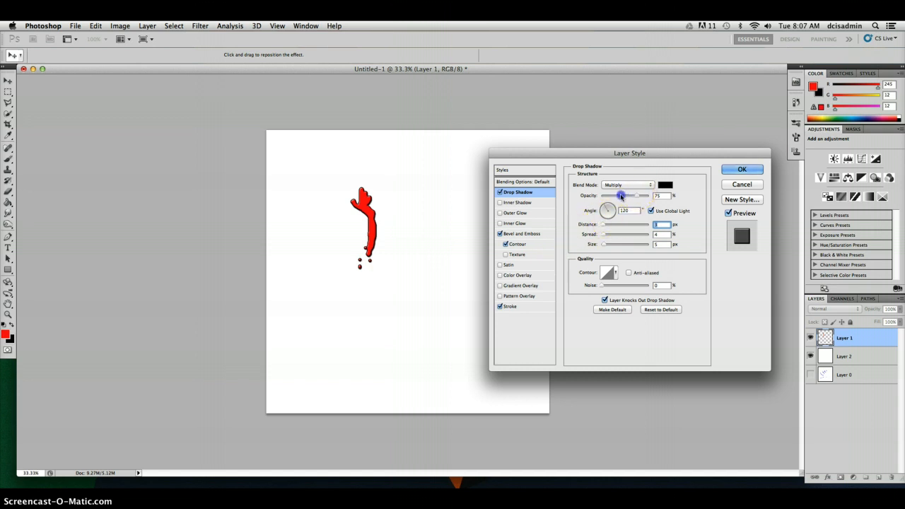
drag(613, 199, 606, 198)
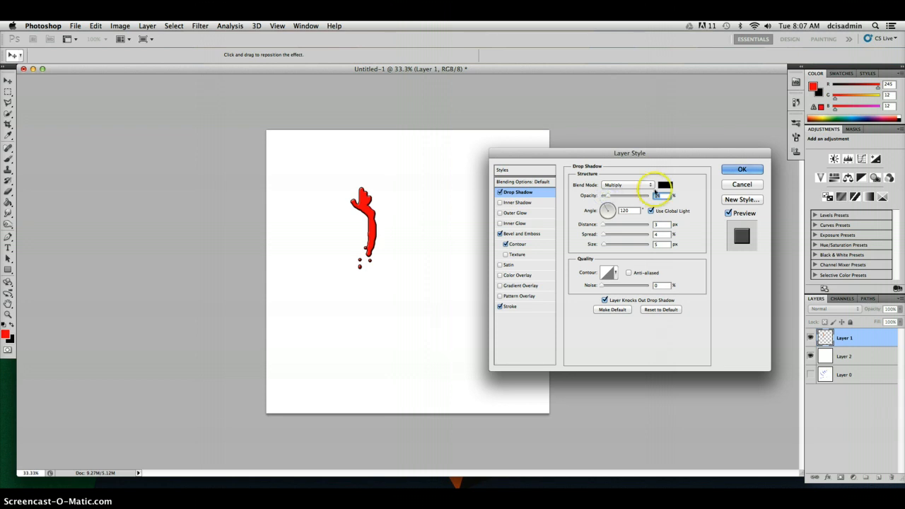
Change the drop shadow's blend mode to Overlay and turn off the Stroke effect
click(651, 185)
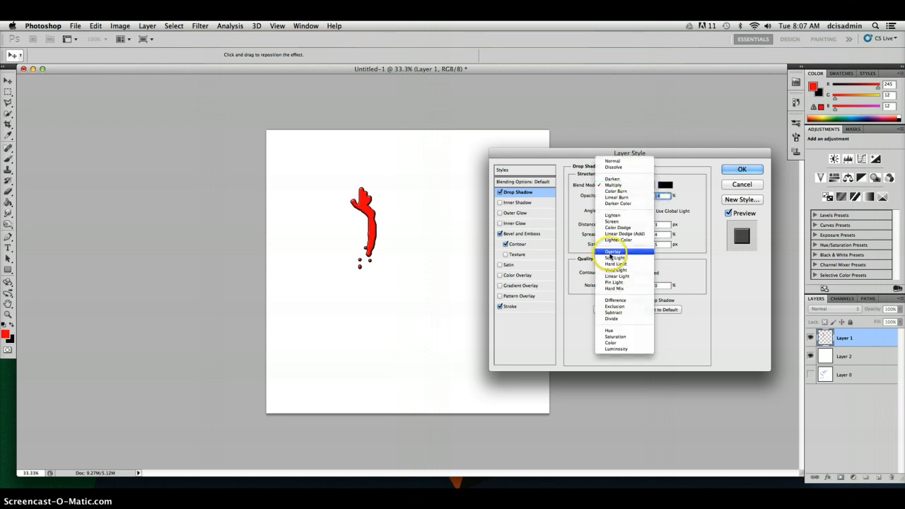
click(612, 253)
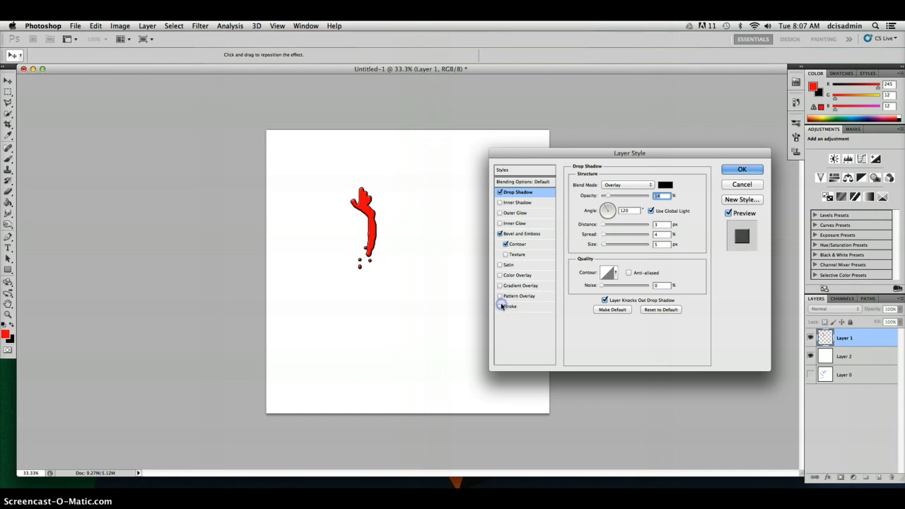
click(501, 306)
Try the Emboss style for Bevel and Emboss, and settle on Pillow Emboss
click(514, 235)
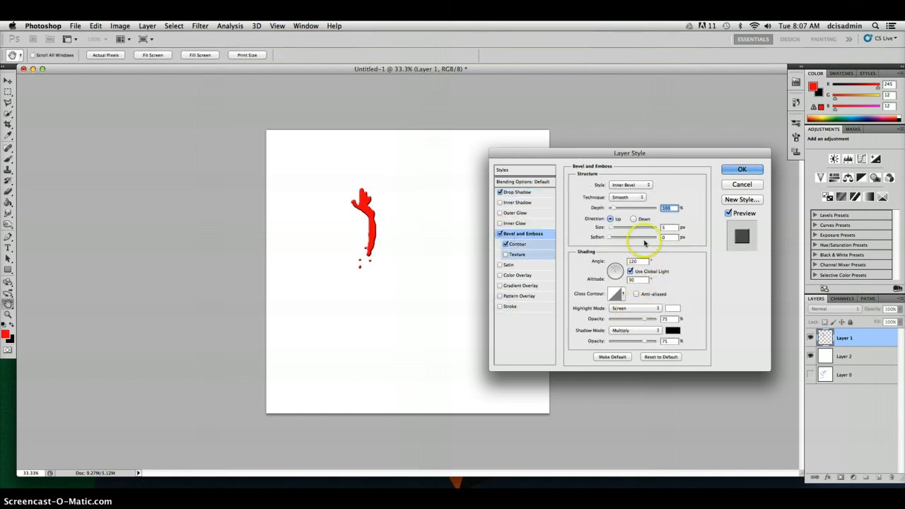
click(632, 186)
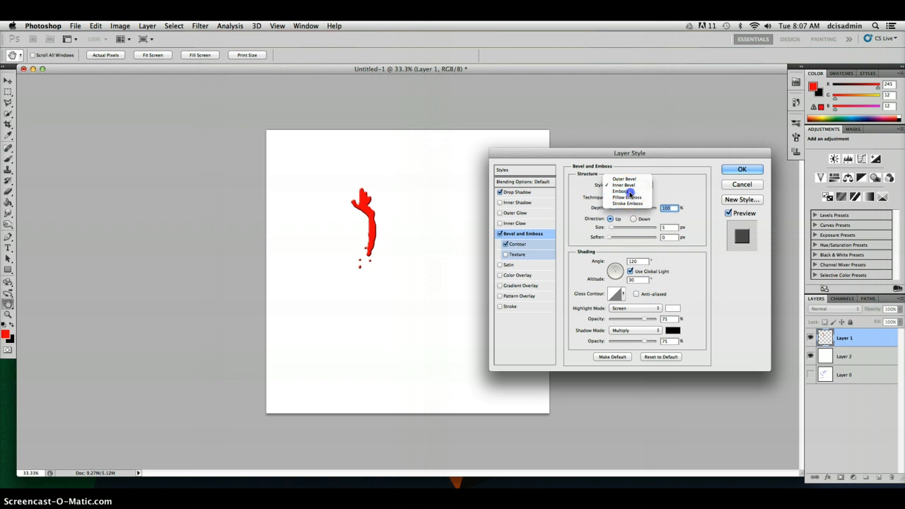
click(631, 195)
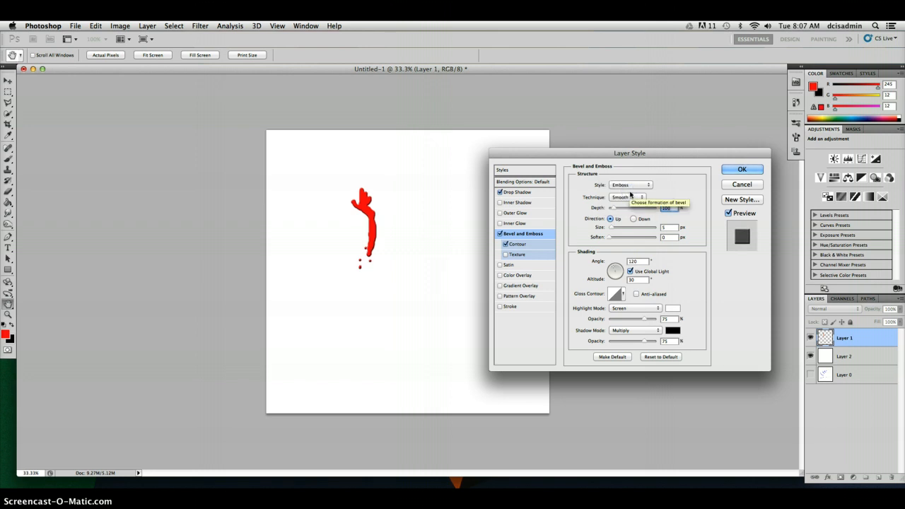
click(631, 184)
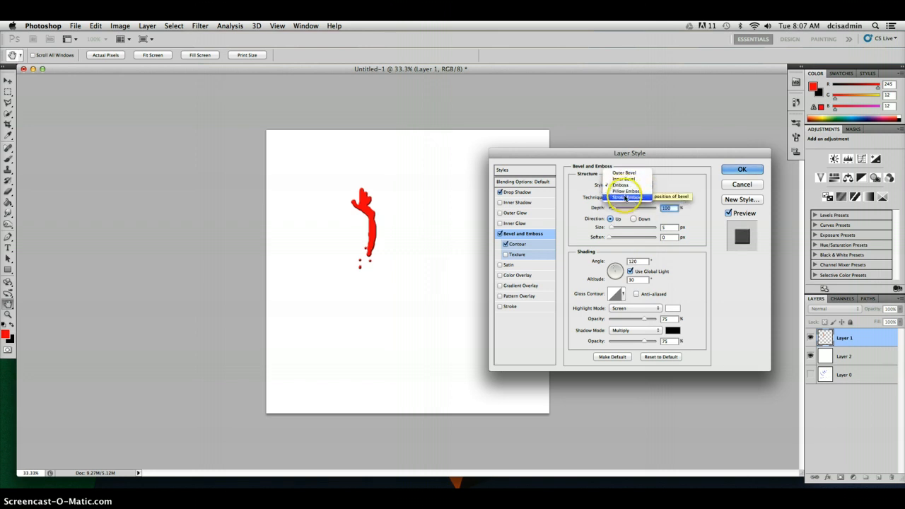
click(626, 191)
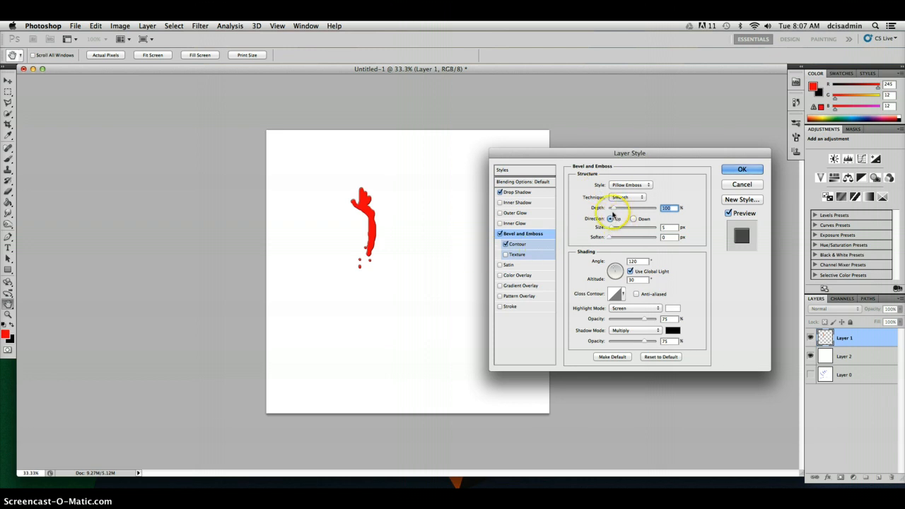
Set the bevel's depth to 301%, size to 10 px and soften to 2 px, slightly lower its highlight opacity, and apply the layer style
mouse_move(612, 209)
mouse_down()
mouse_move(623, 210)
mouse_move(615, 239)
mouse_up()
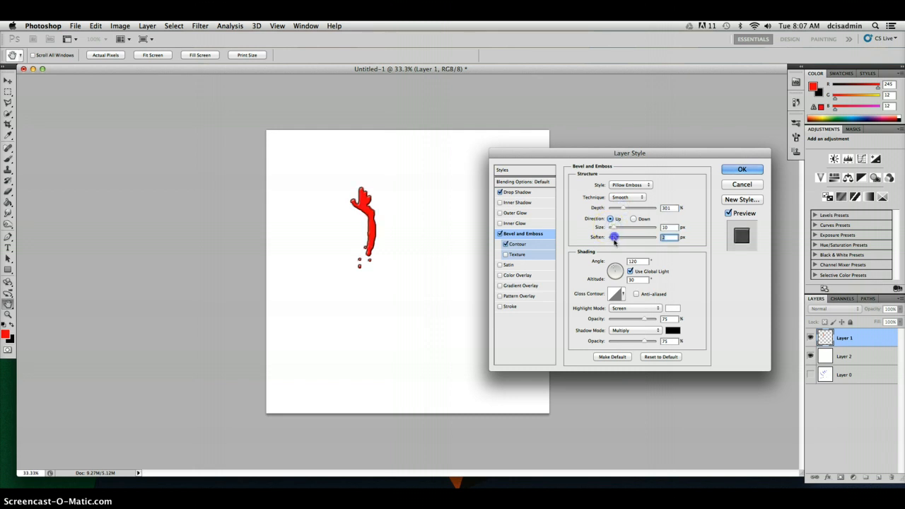
drag(642, 319, 640, 320)
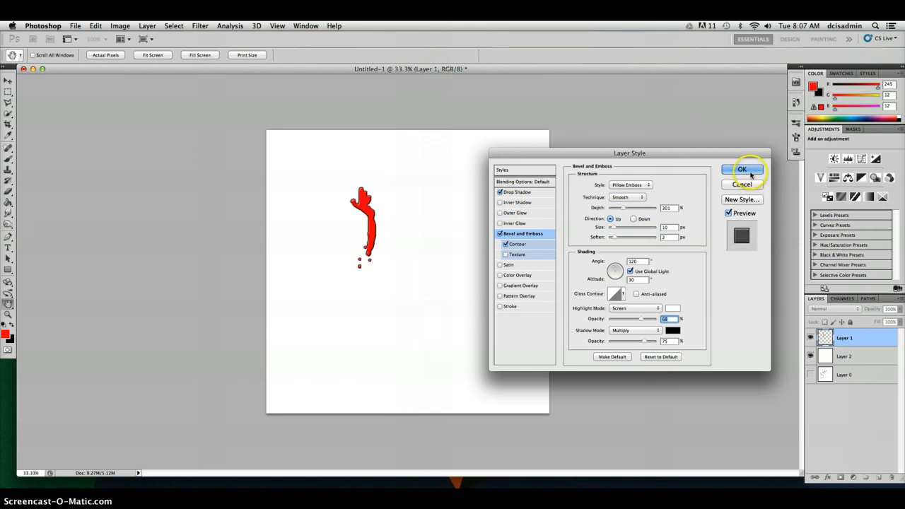
click(748, 172)
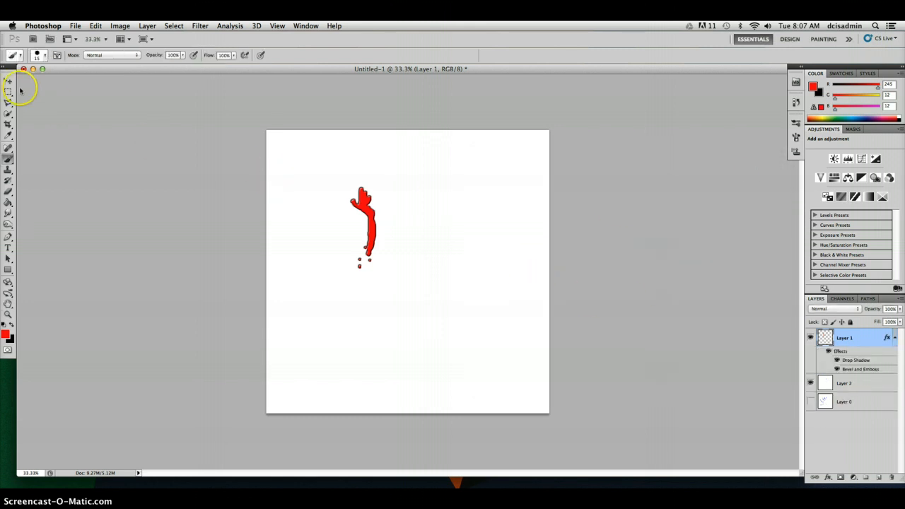
Look through the brush presets and the options for loading, saving and replacing brush sets
click(45, 57)
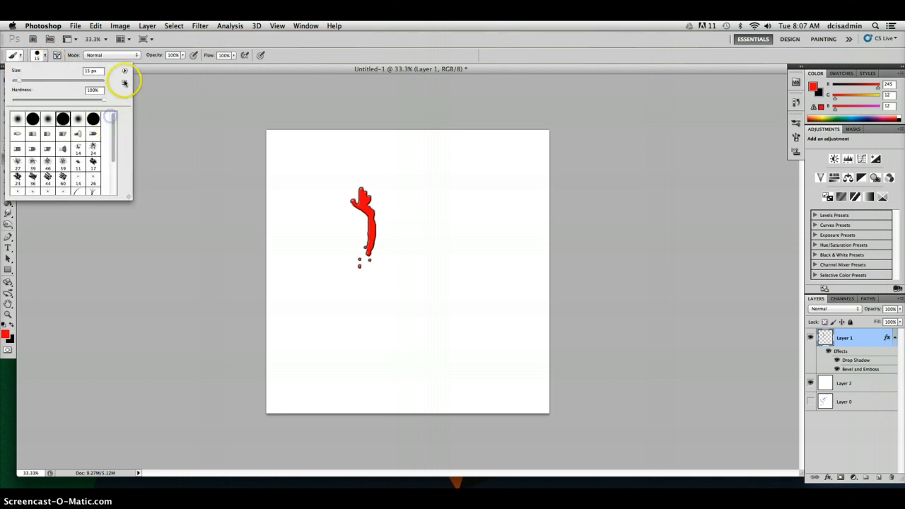
mouse_move(111, 121)
mouse_down()
mouse_move(109, 161)
mouse_move(113, 101)
mouse_up()
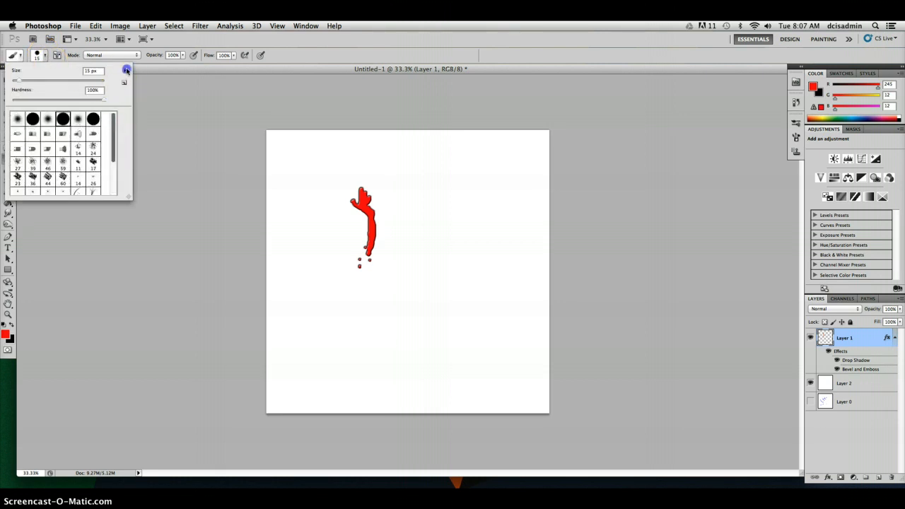
click(126, 70)
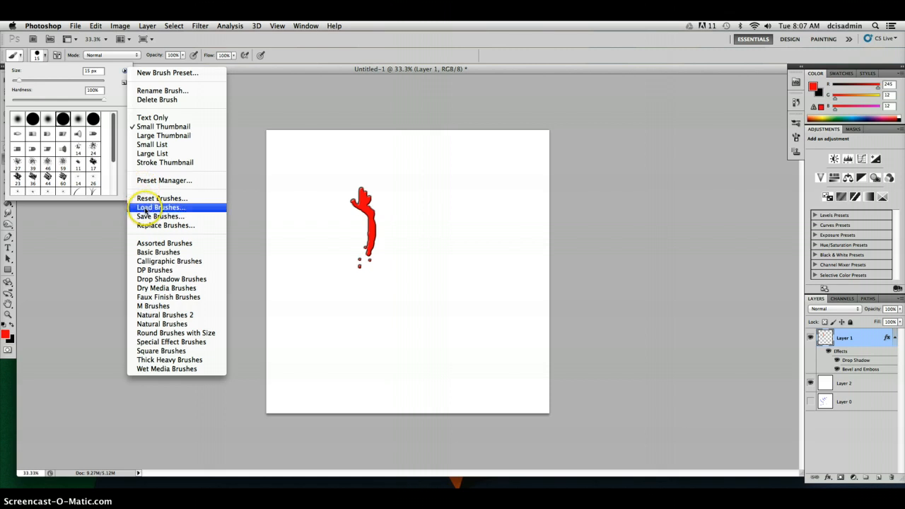
click(109, 96)
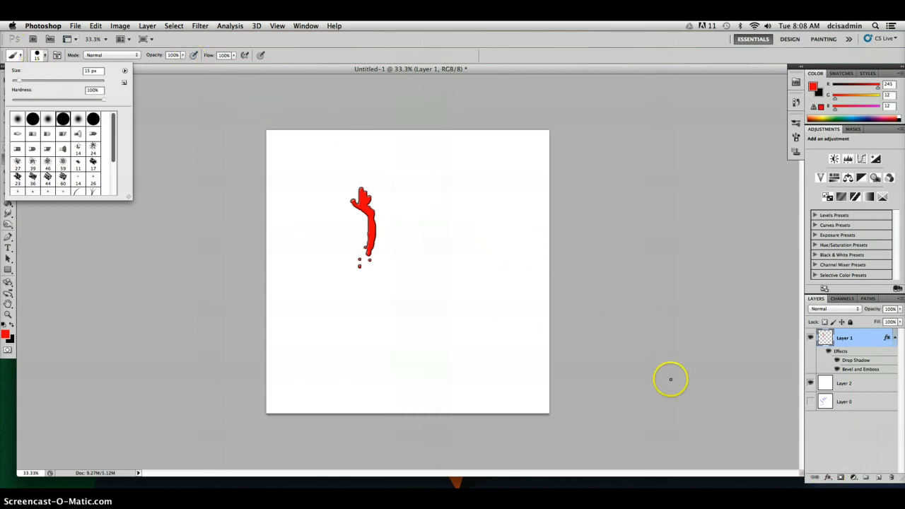
Review Layer 1's available effects, and toggle Bevel and Emboss and the whole effects group off and on to compare the stroke
click(828, 478)
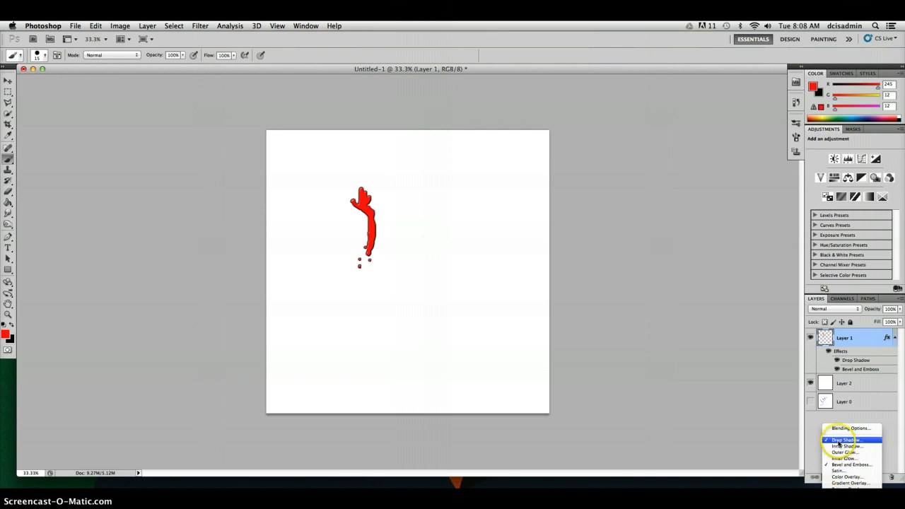
click(868, 351)
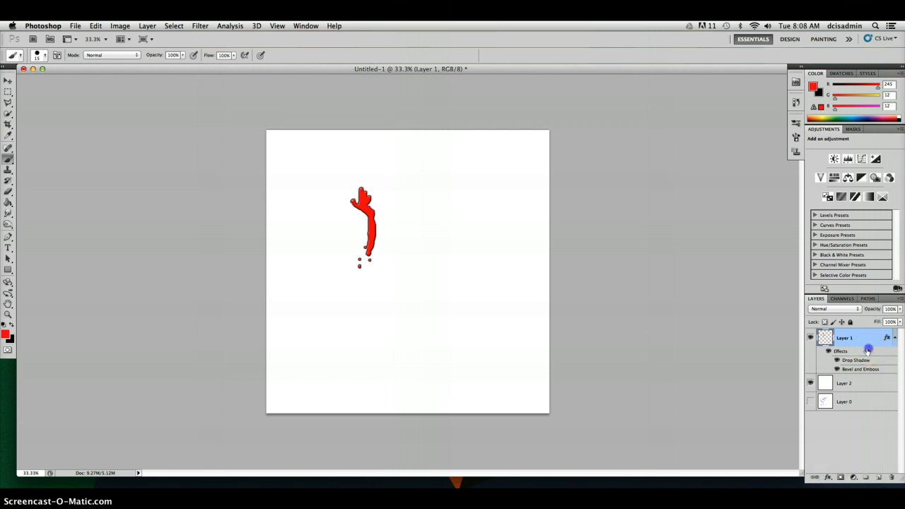
click(837, 369)
click(838, 369)
click(829, 352)
click(829, 351)
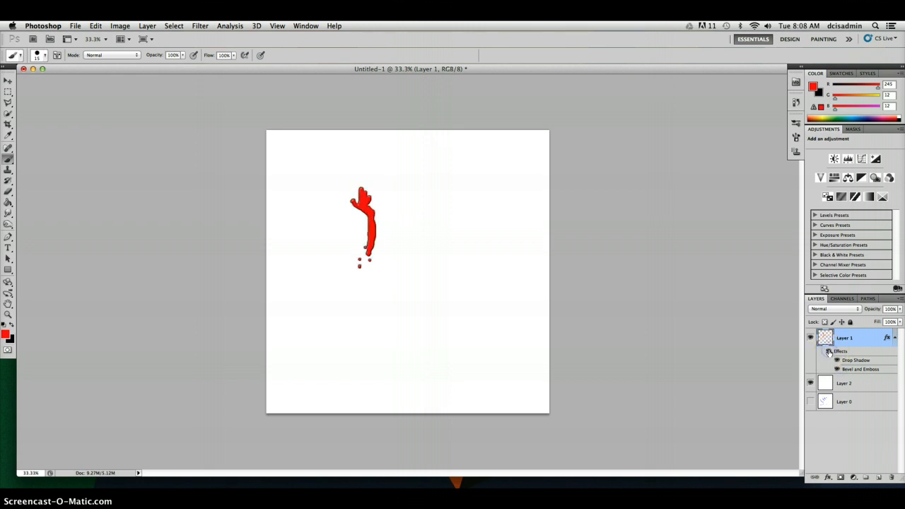